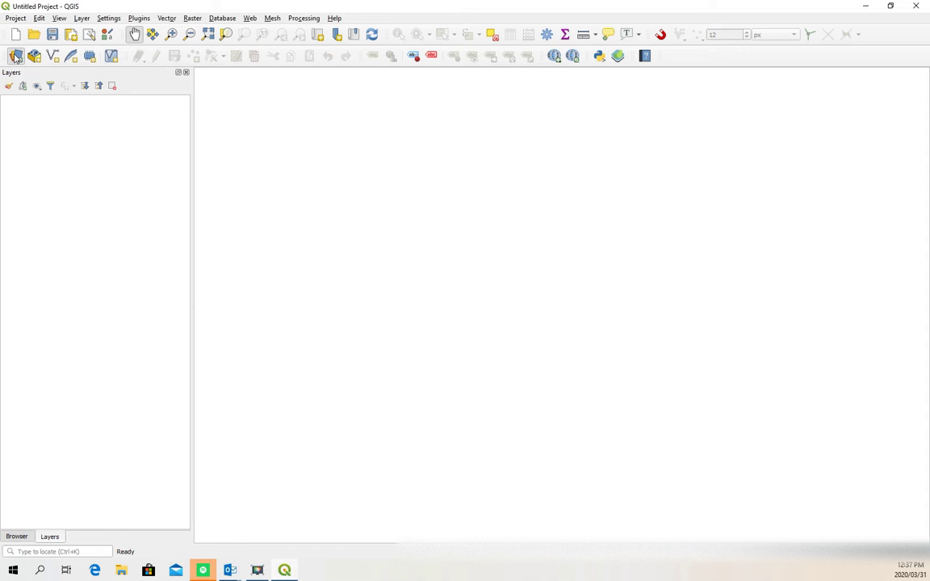
- Load diamond pts cts.shp from the Blocks folder as a vector layer through the Data Source Manager
left_click(15, 56)
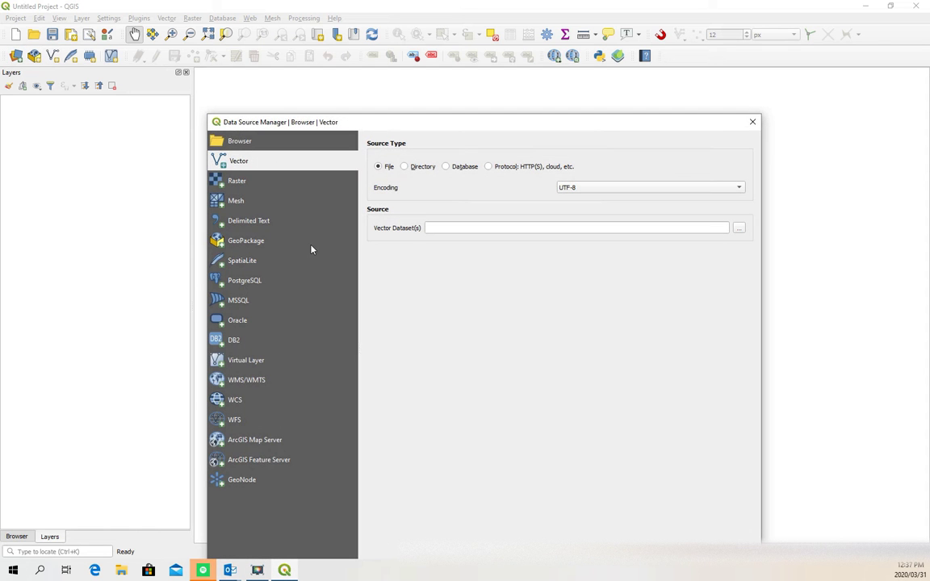
left_click(738, 230)
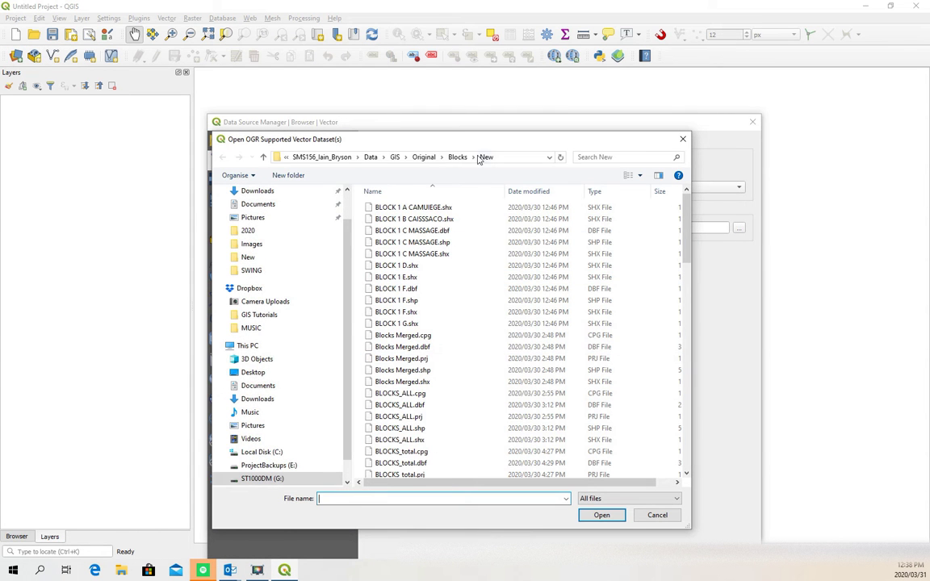
left_click(457, 157)
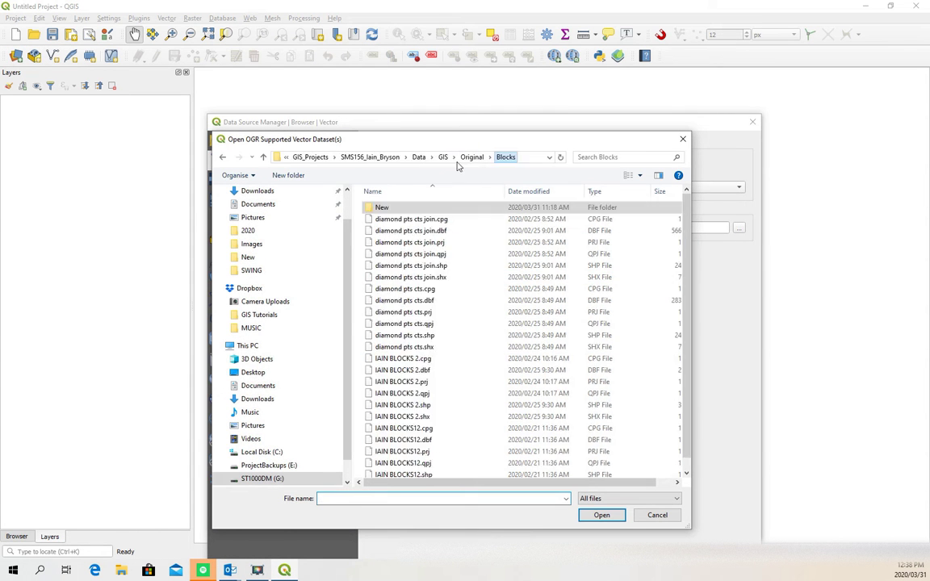
left_click(452, 335)
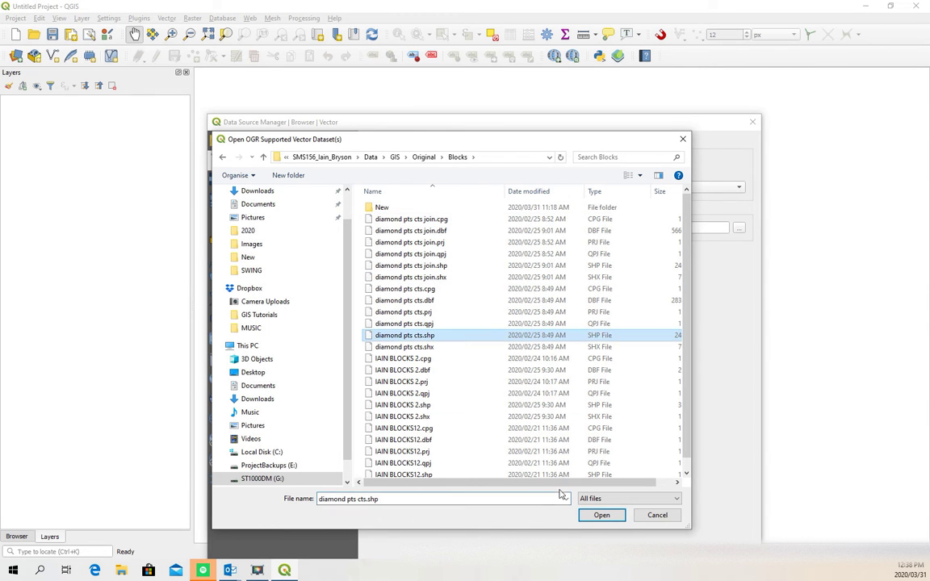
left_click(602, 515)
left_click(625, 557)
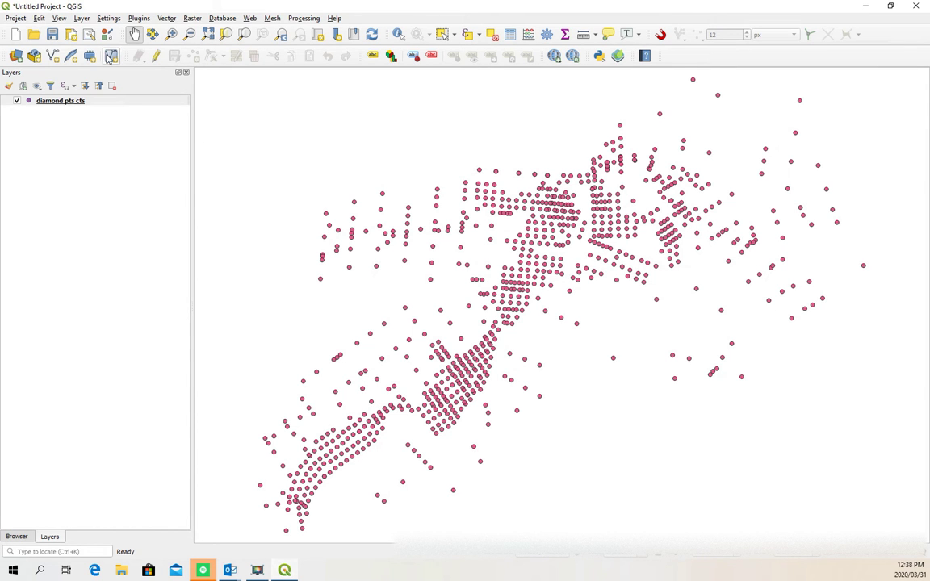
- Open the diamond pts cts attribute table from the layer's context menu
right_click(67, 104)
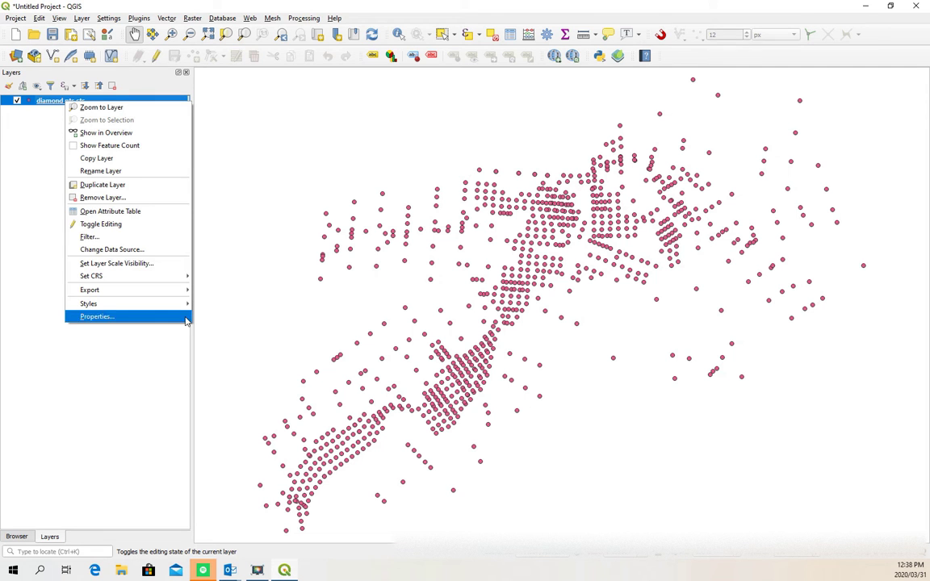
left_click(110, 212)
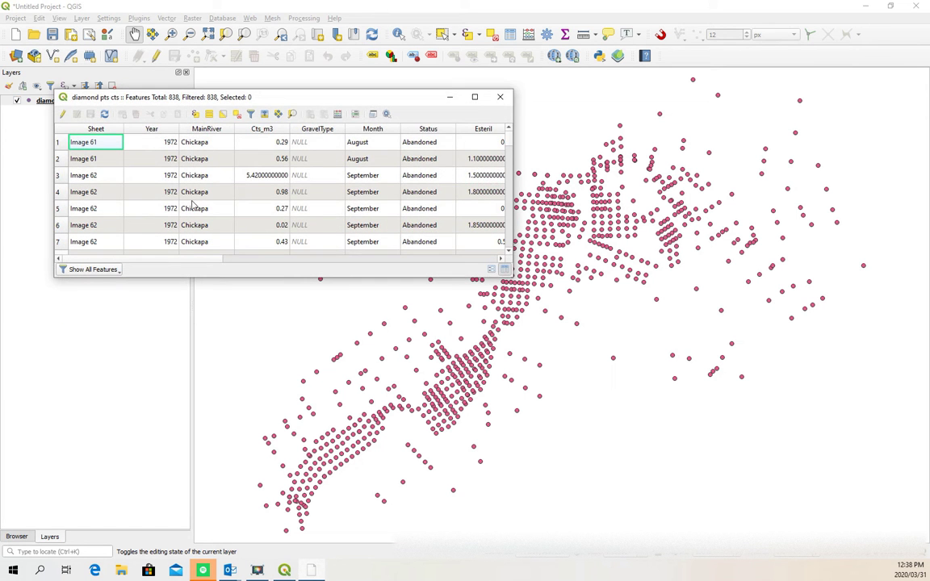
- Maximize the attribute table window and scroll through its 838 records
left_click(476, 98)
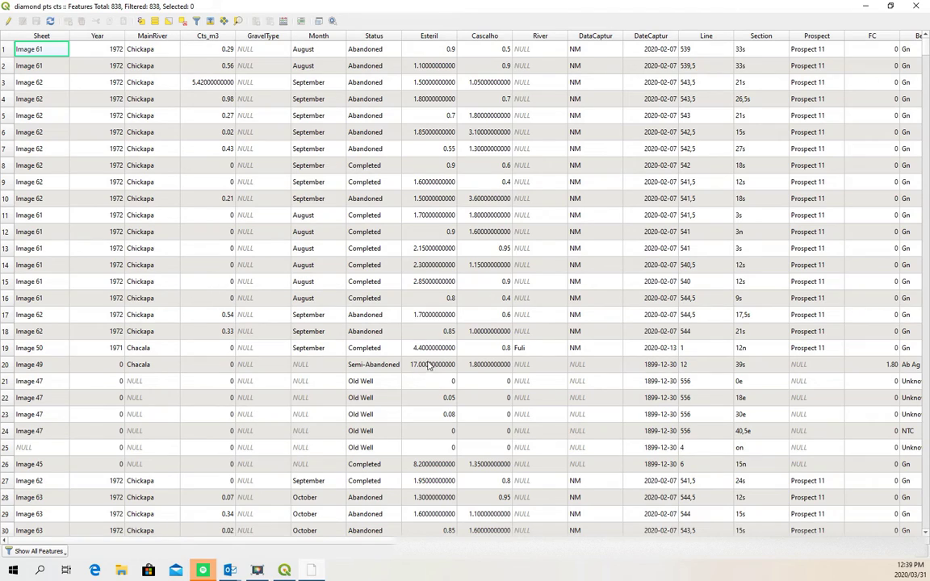
scroll(428, 452, "down", 11)
scroll(428, 469, "down", 20)
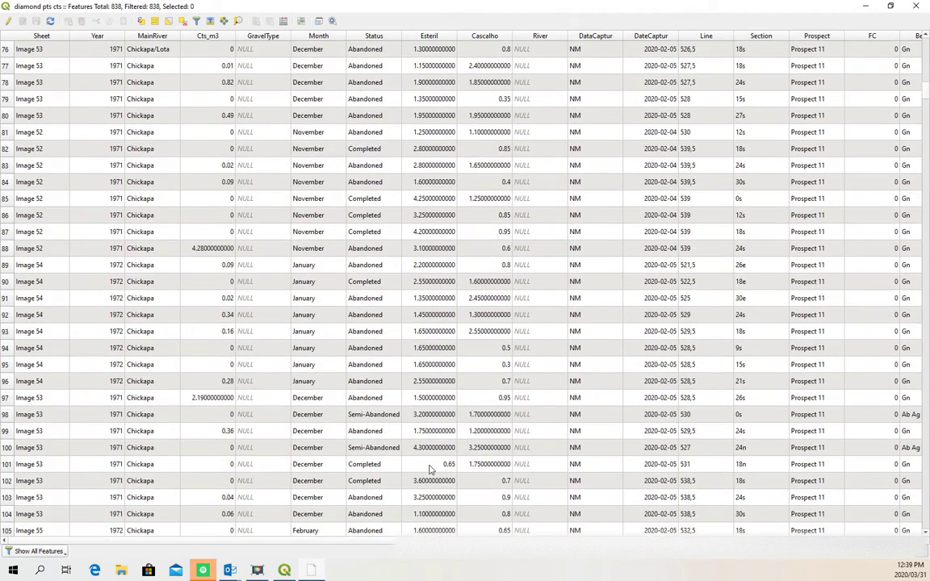
scroll(432, 470, "up", 20)
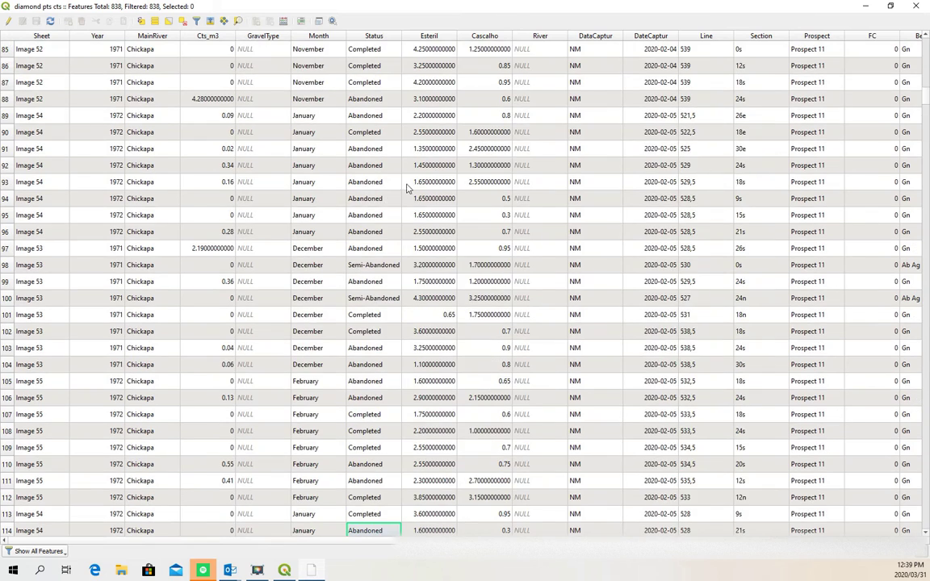
scroll(444, 96, "up", 14)
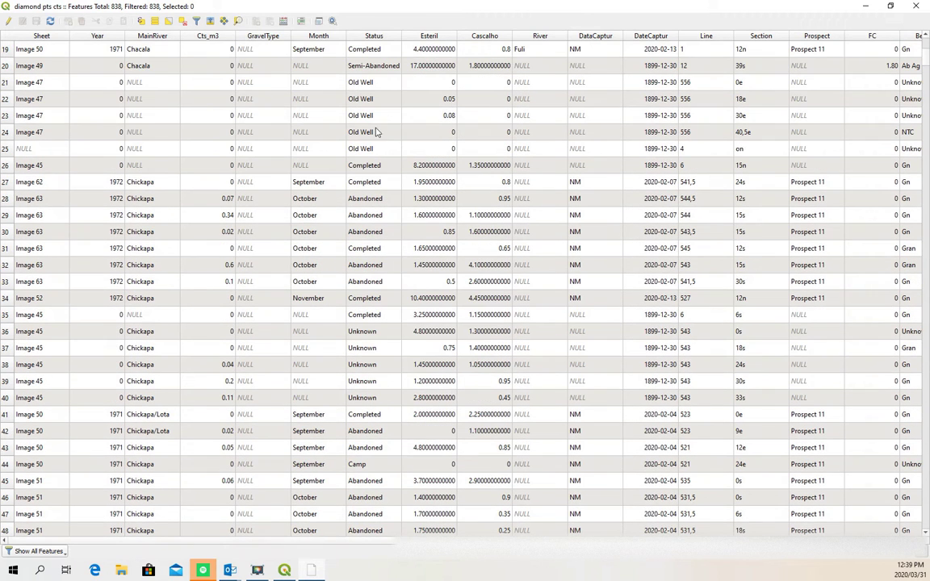
- Turn on editing and create decimal field Sterile calculated as "Esteril" * -1
left_click(8, 21)
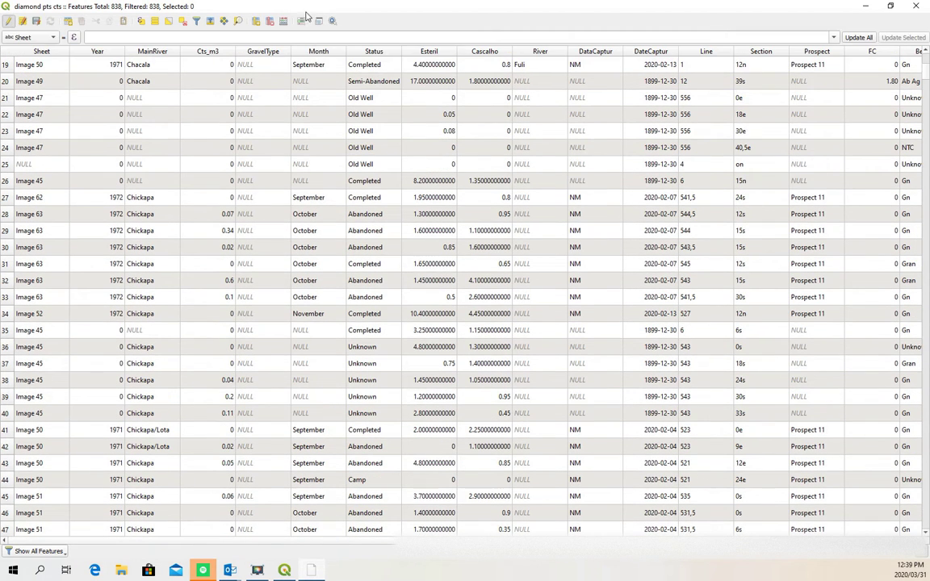
key("ctrl+i")
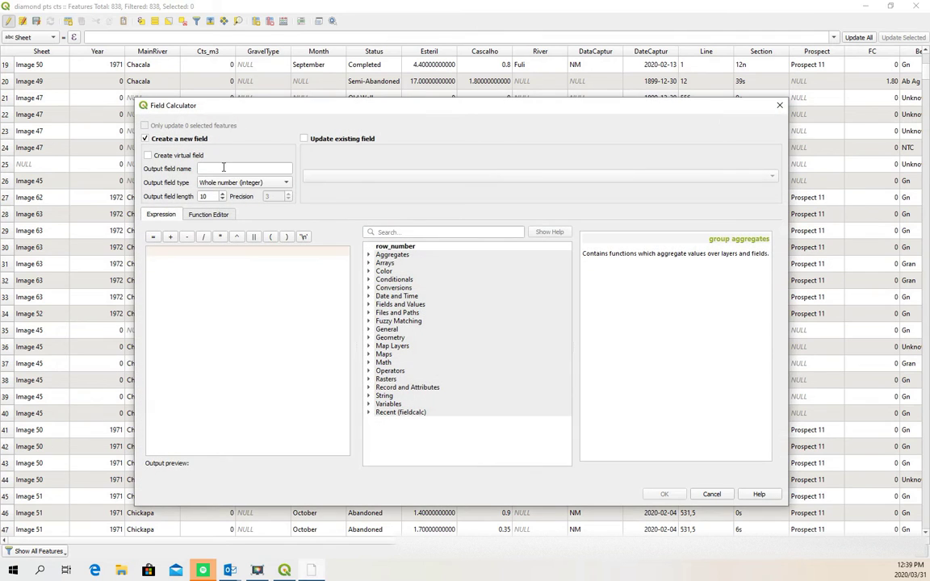
left_click(223, 167)
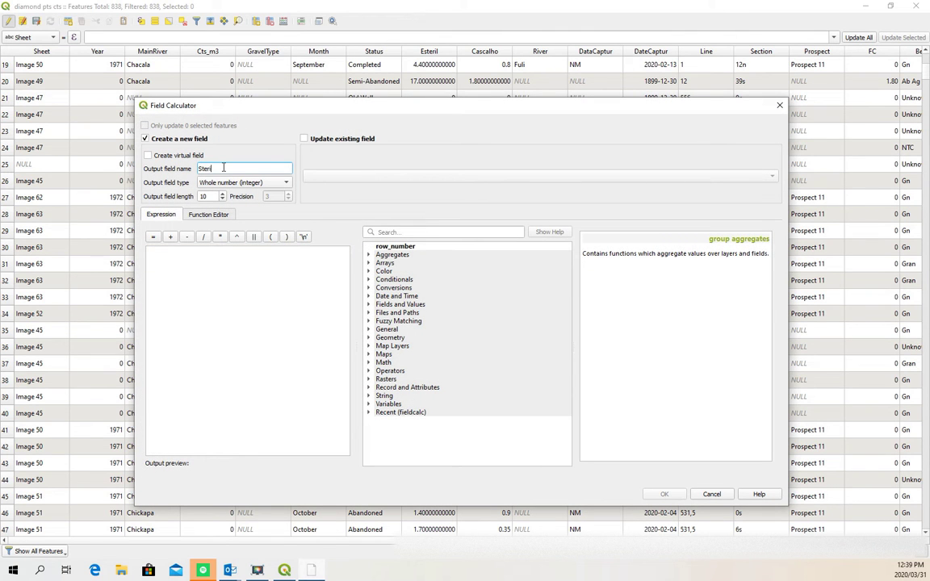
type("Sterile")
left_click(250, 182)
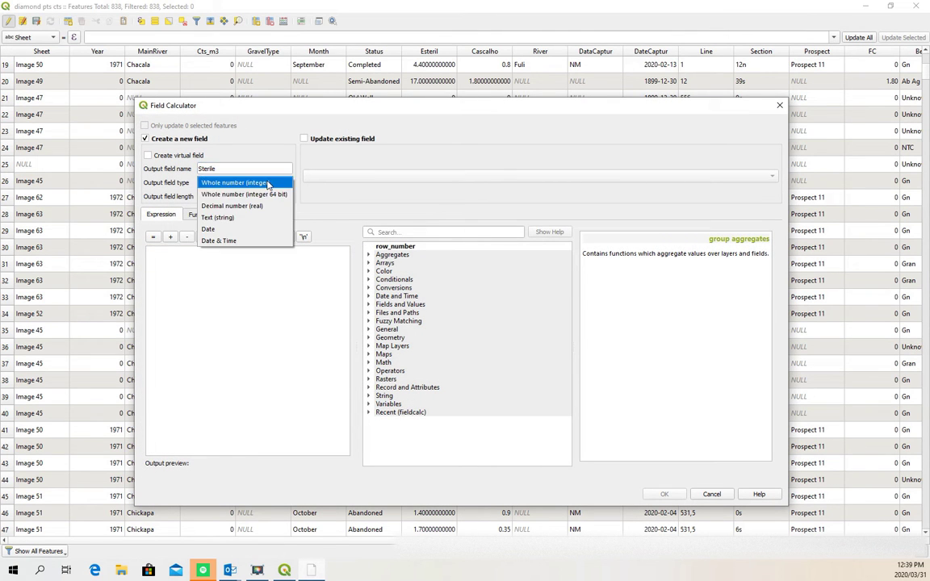
left_click(252, 201)
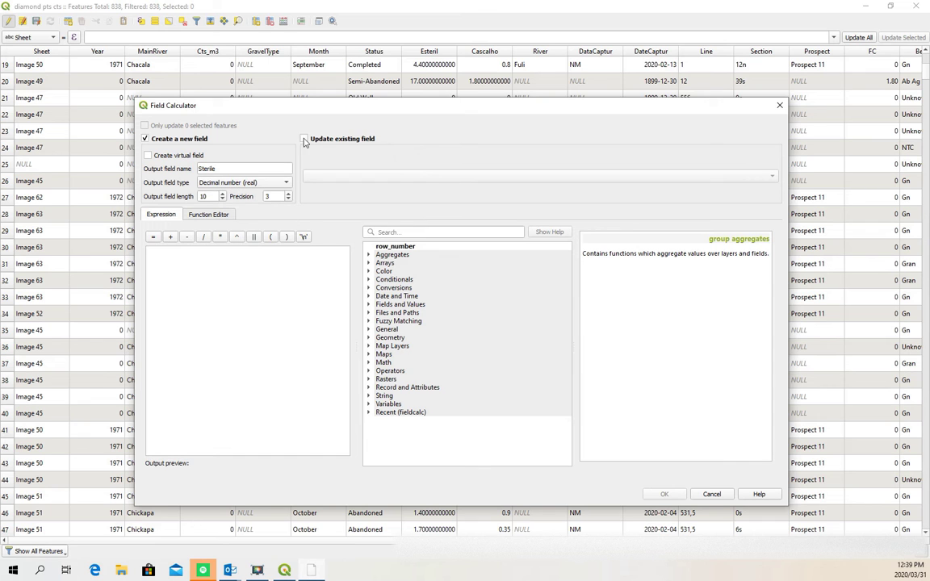
left_click(369, 306)
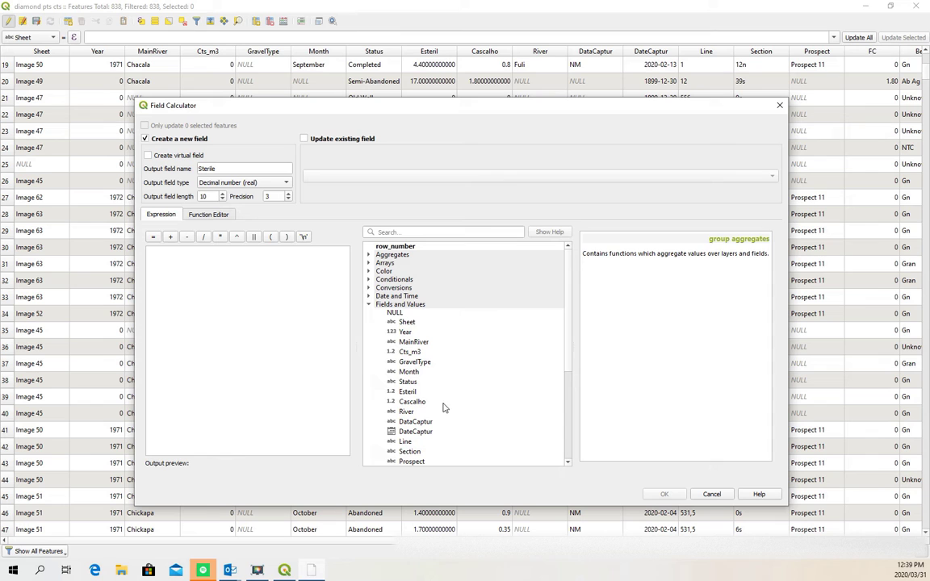
double_click(407, 391)
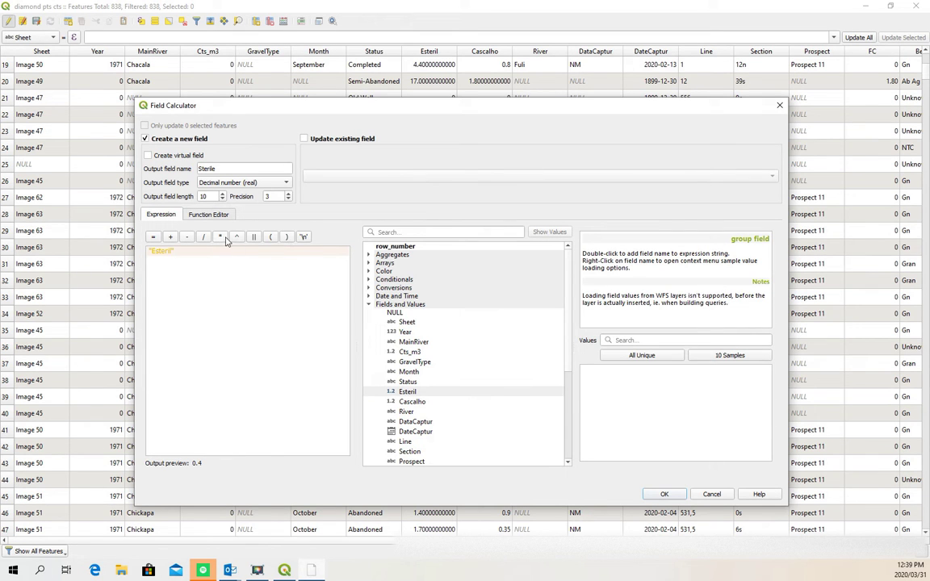
type("* ")
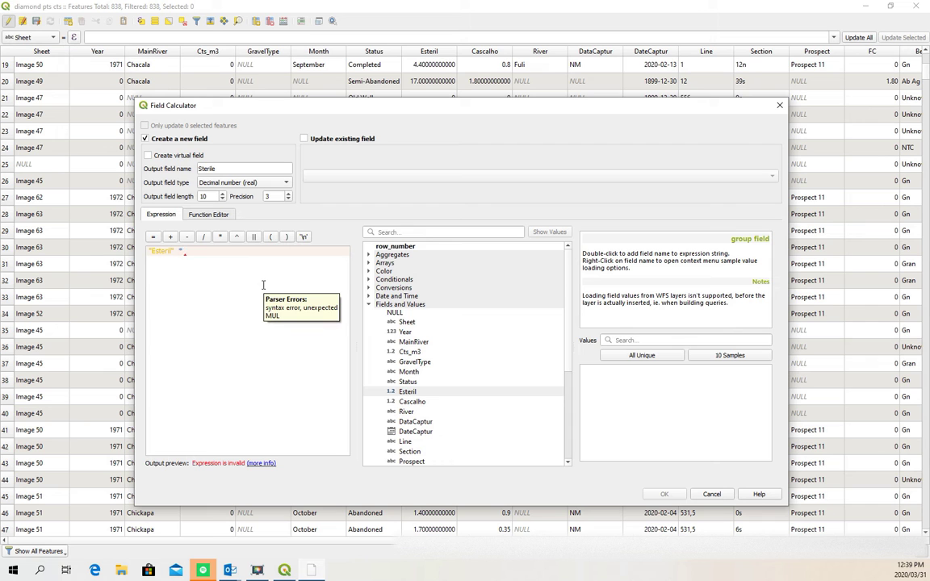
type("-1")
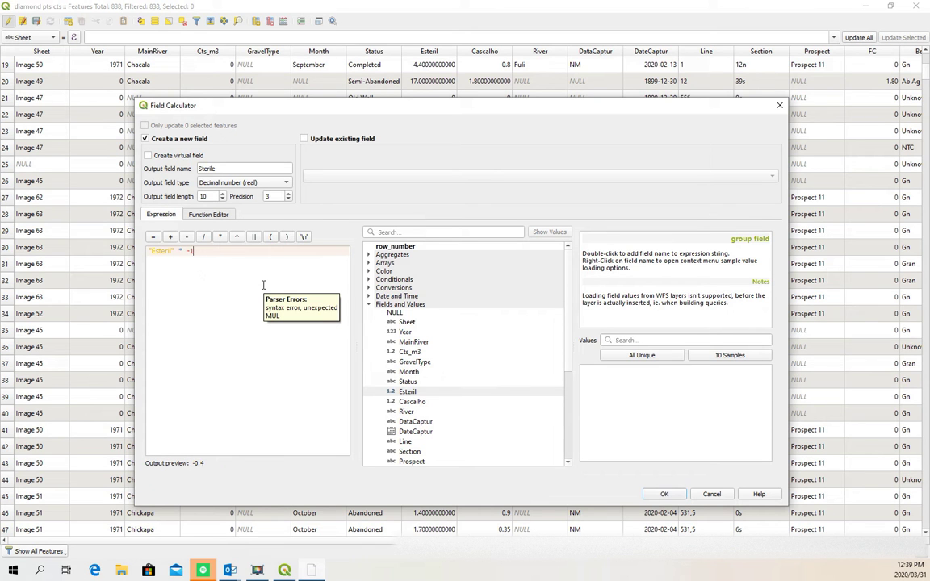
left_click(665, 494)
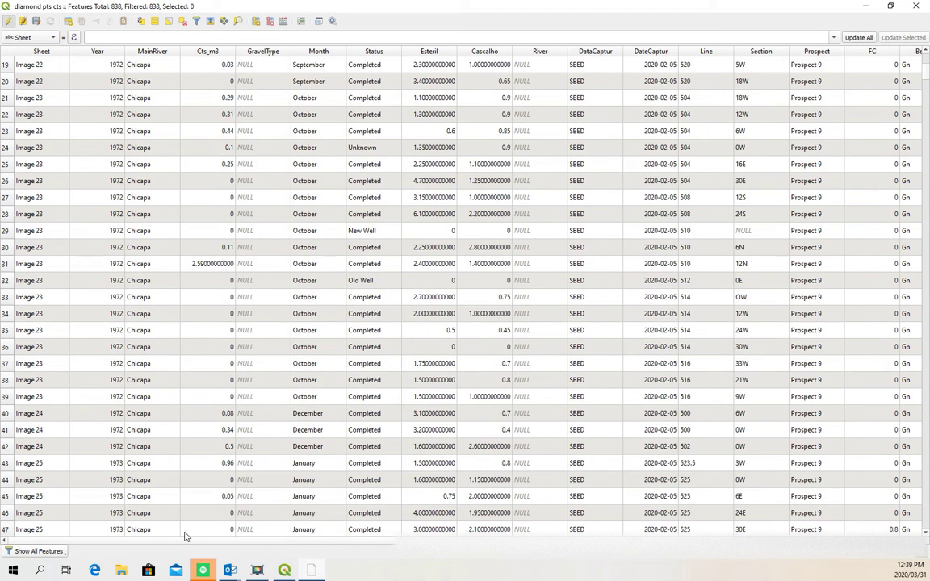
- Sort the table by the Sterile column, then close the attribute table
scroll(678, 489, "right", 3)
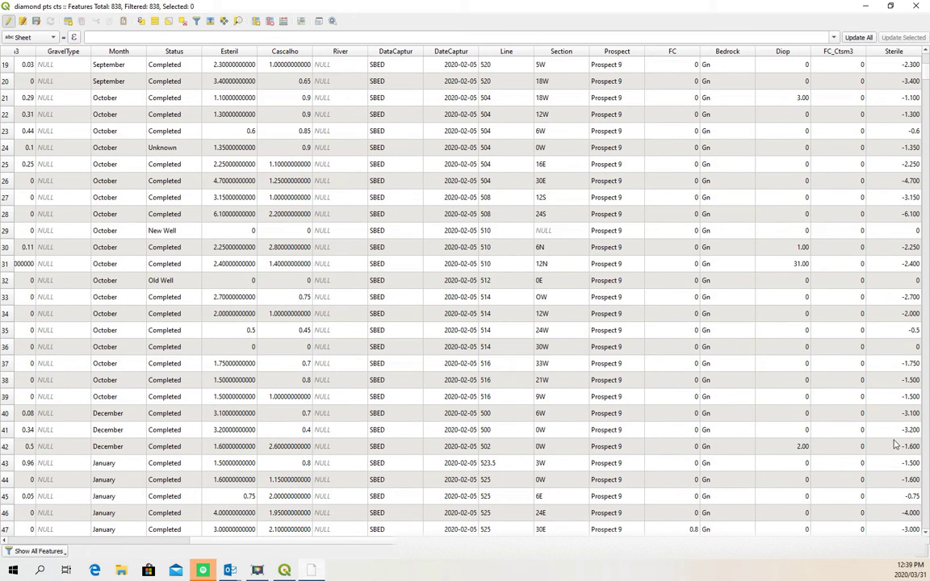
left_click(884, 53)
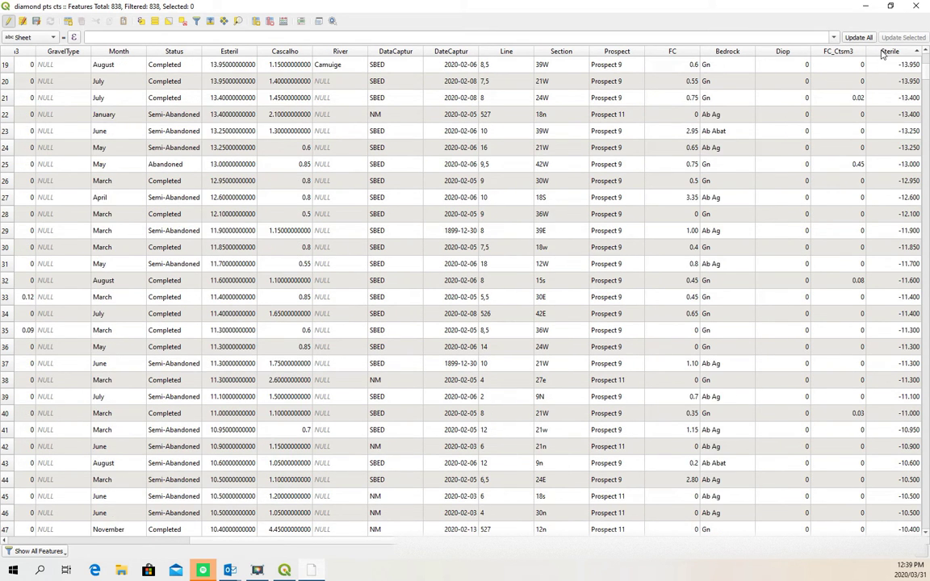
left_click_drag(928, 74, 927, 51)
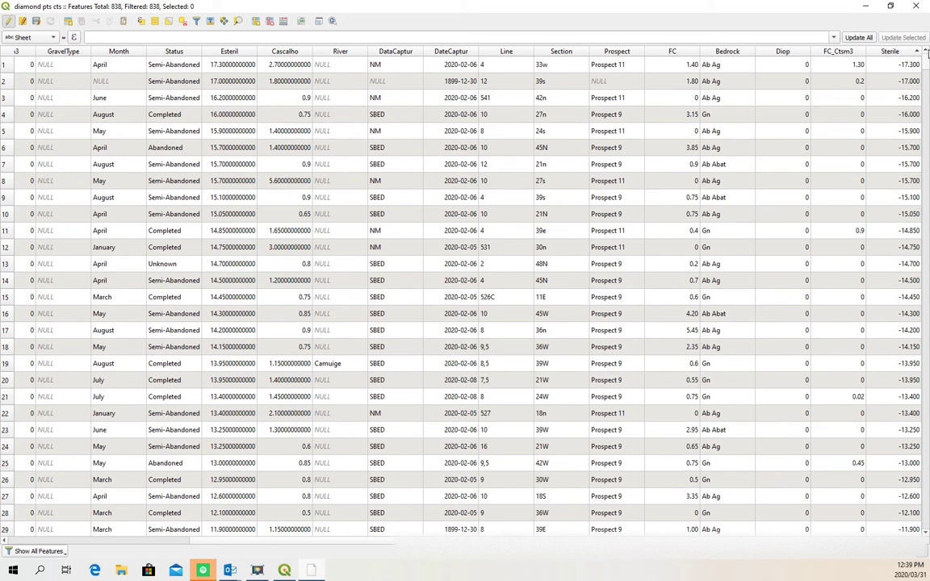
left_click(917, 6)
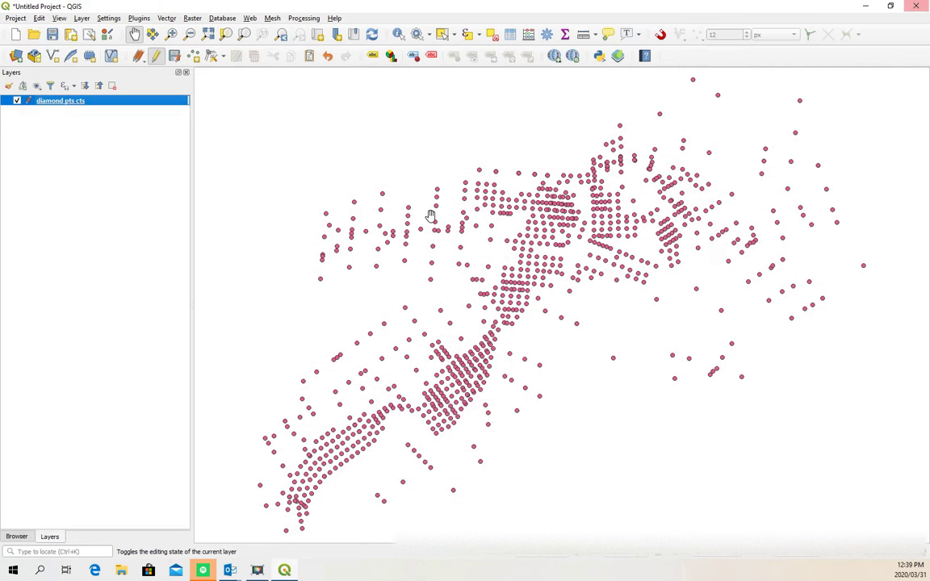
- Open the Raster menu's Contour tool and close it without running
left_click(166, 18)
mouse_move(192, 18)
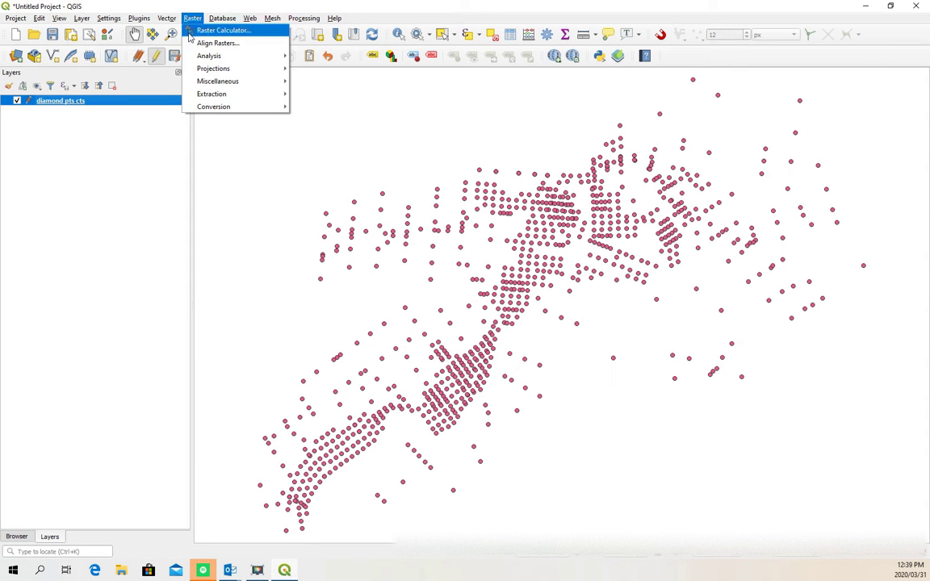
mouse_move(226, 98)
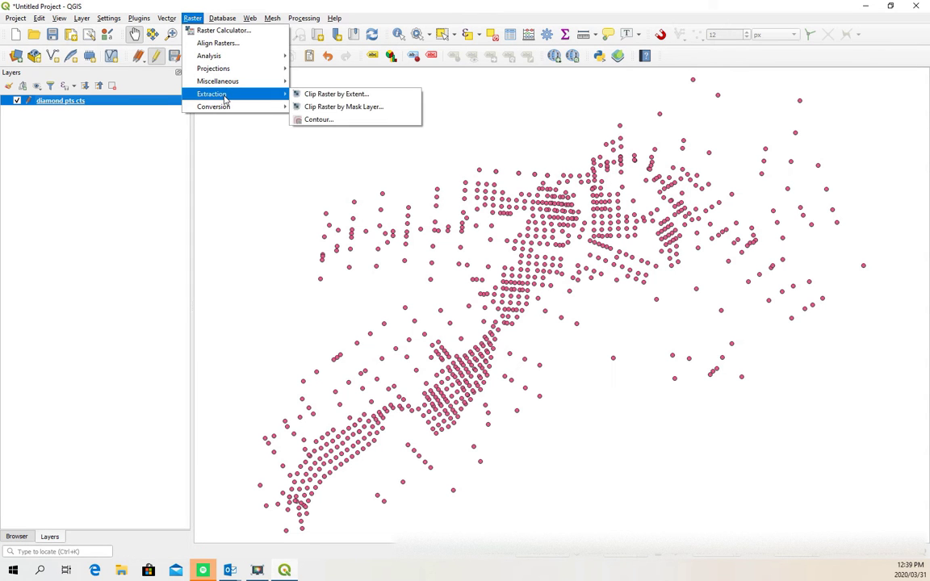
left_click(319, 121)
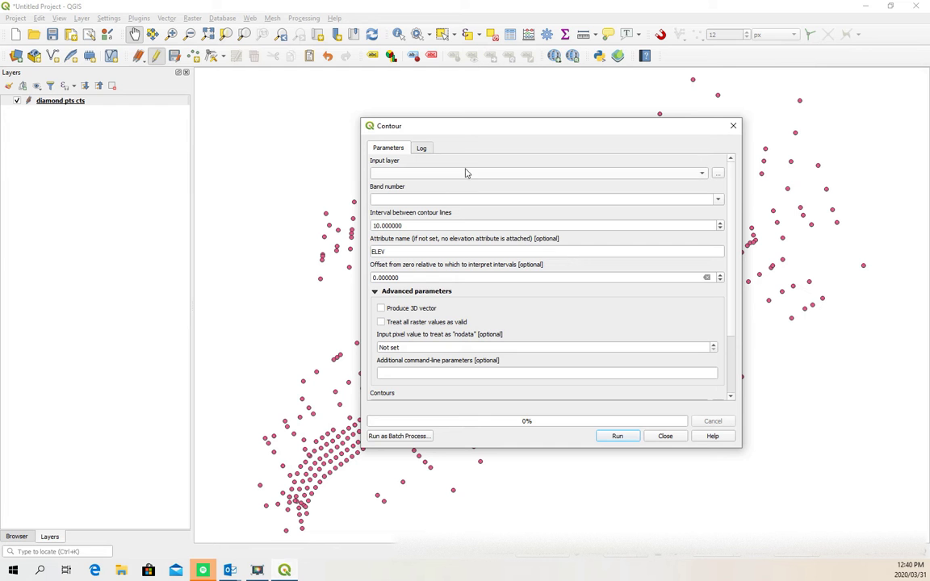
left_click(666, 437)
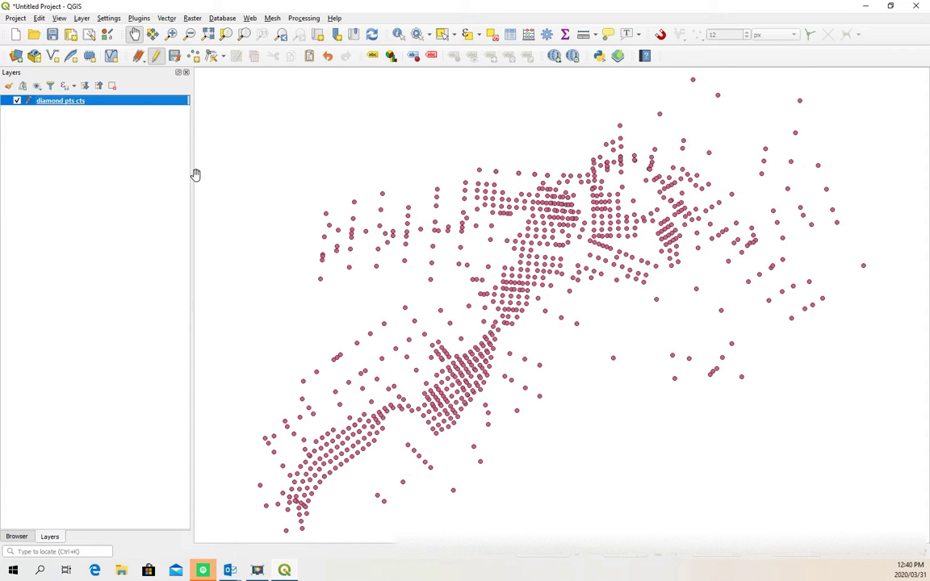
- Save edits and stop editing the points layer, then open the Processing Toolbox
left_click(155, 56)
left_click(445, 290)
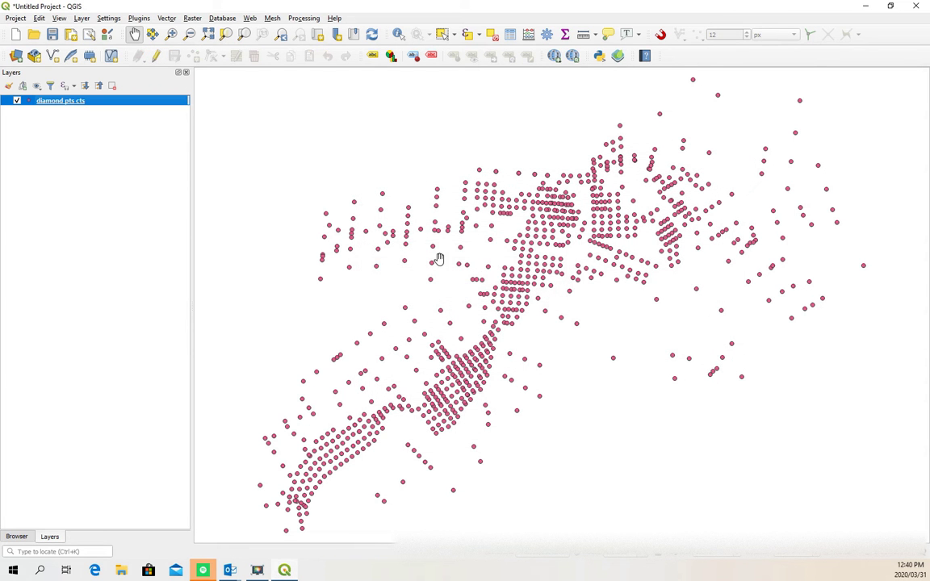
left_click(192, 18)
mouse_move(246, 96)
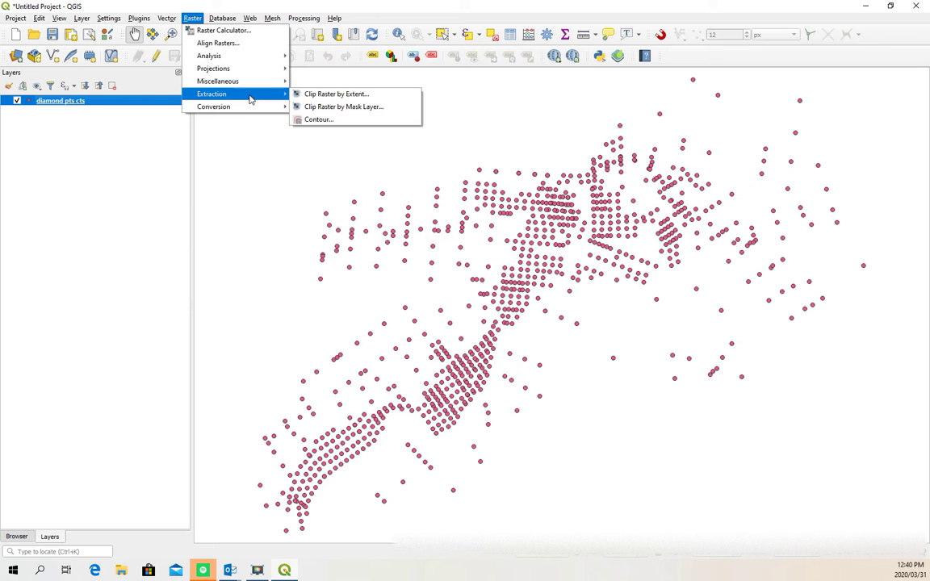
left_click(266, 119)
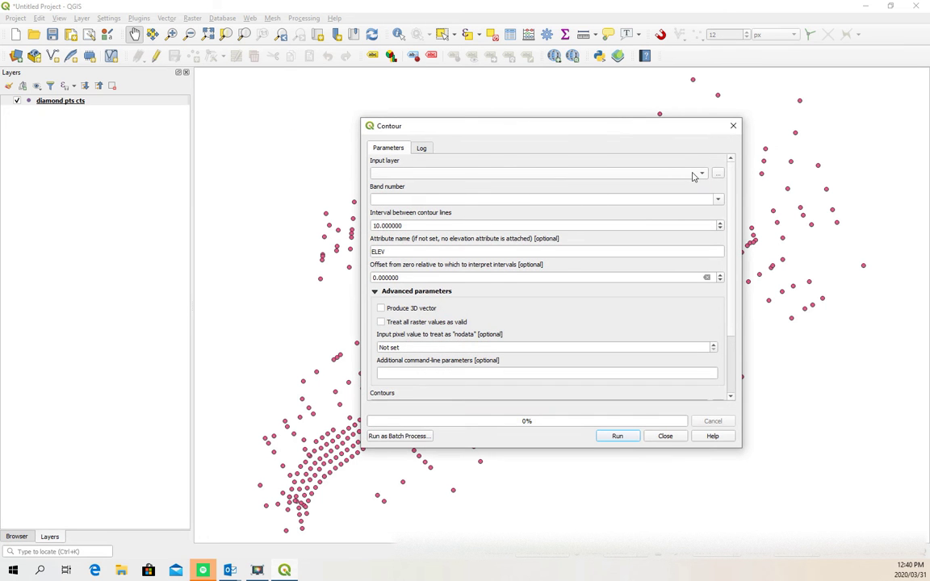
left_click(734, 127)
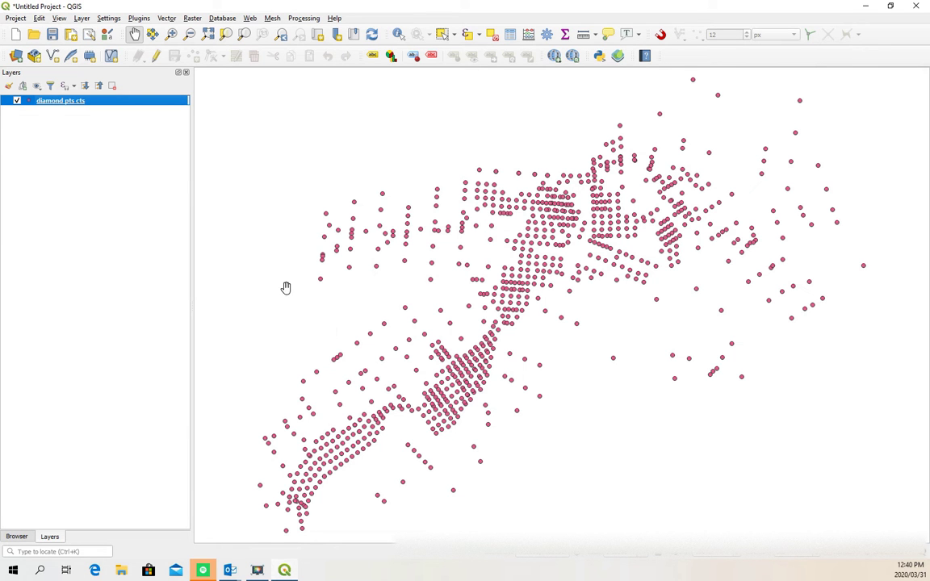
left_click(546, 34)
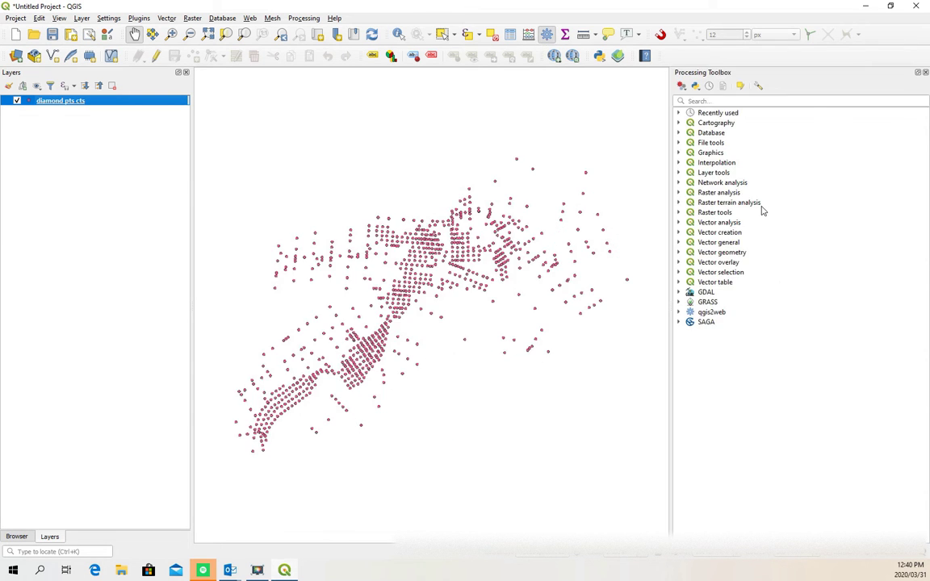
- Open TIN interpolation and add diamond pts cts on Sterile, using the layer's extent
left_click(738, 100)
type("tin")
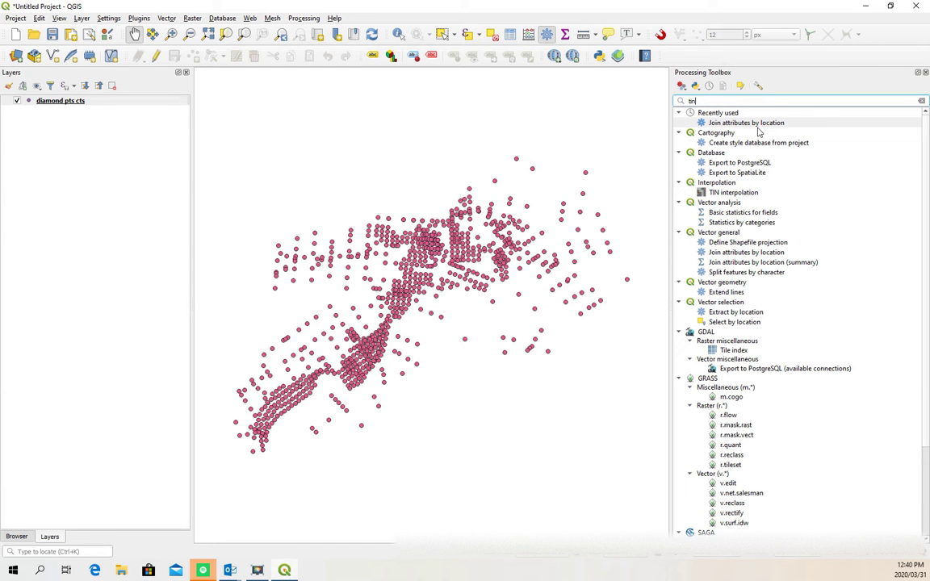
double_click(733, 192)
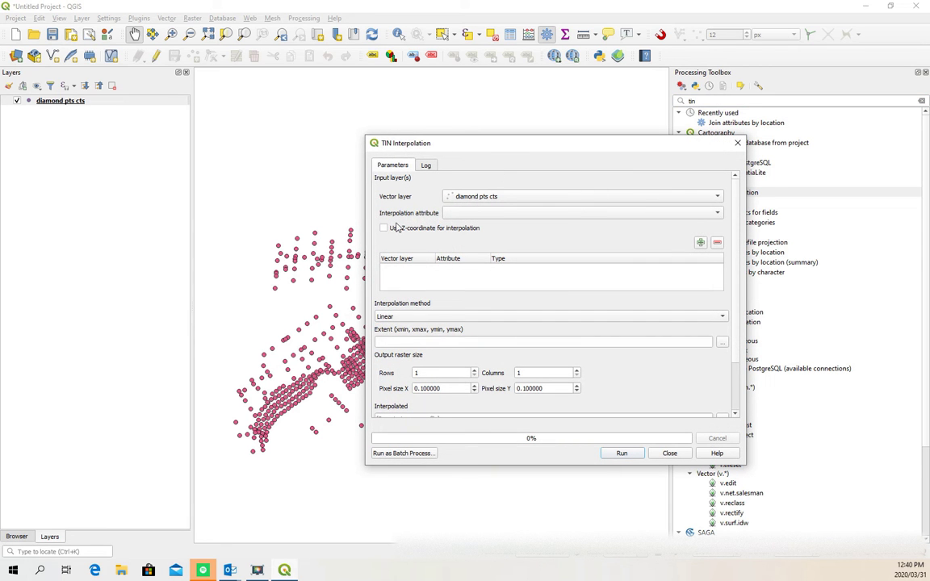
left_click(569, 213)
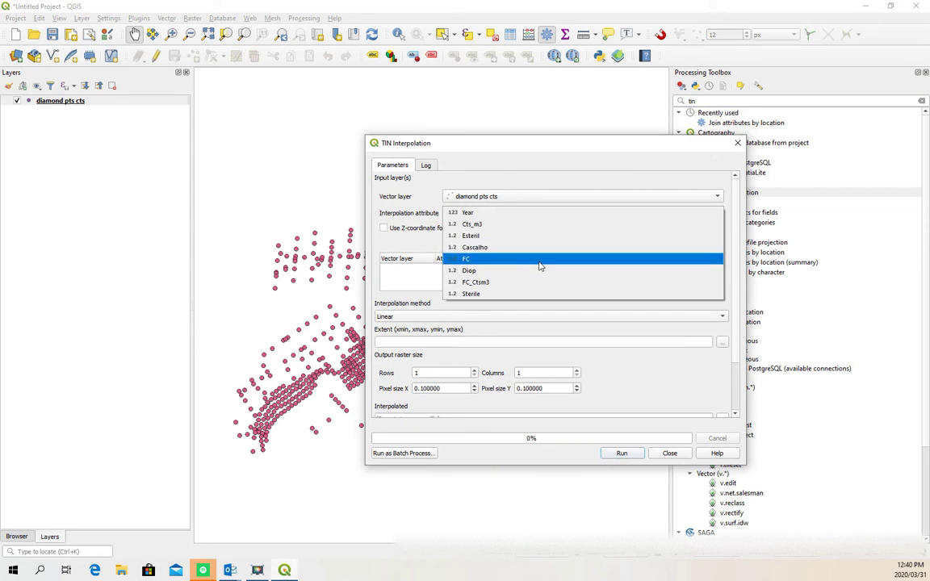
left_click(469, 294)
left_click(700, 244)
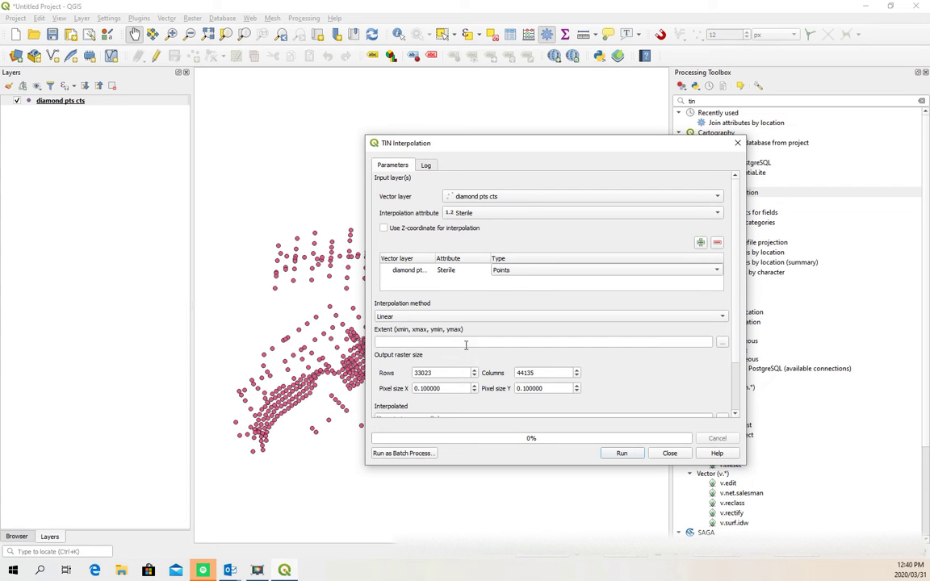
left_click(722, 342)
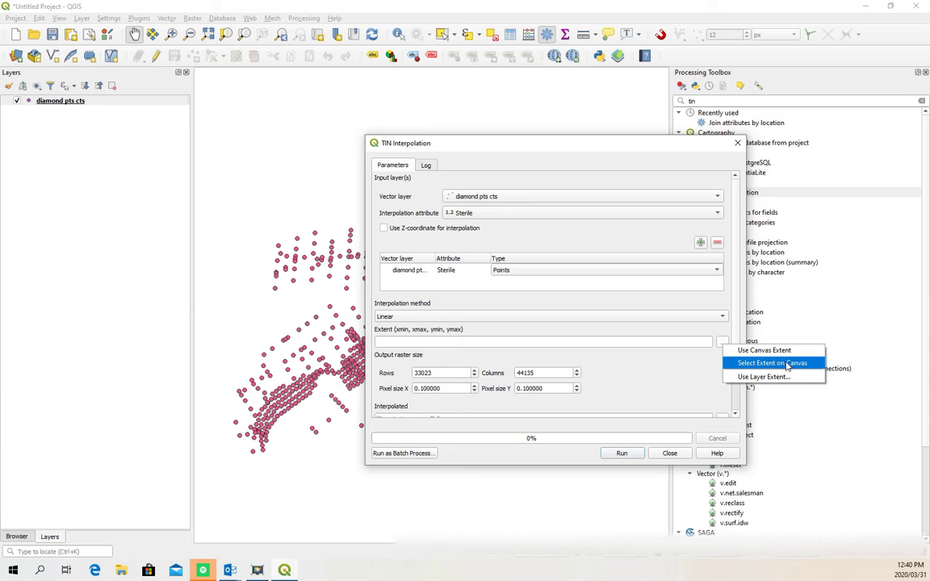
left_click(741, 378)
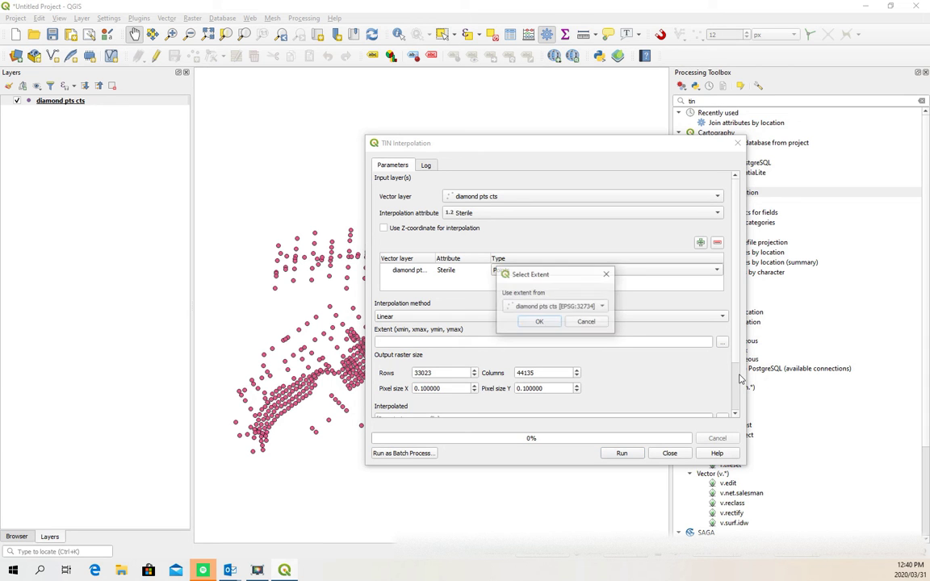
left_click(535, 321)
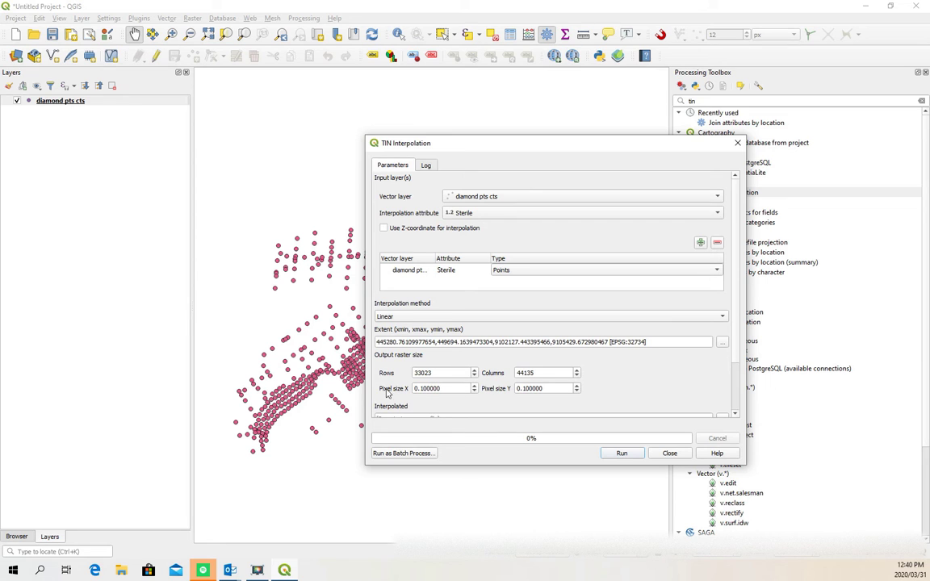
- Set pixel size X to 1 and run the TIN interpolation
left_click_drag(445, 390, 411, 391)
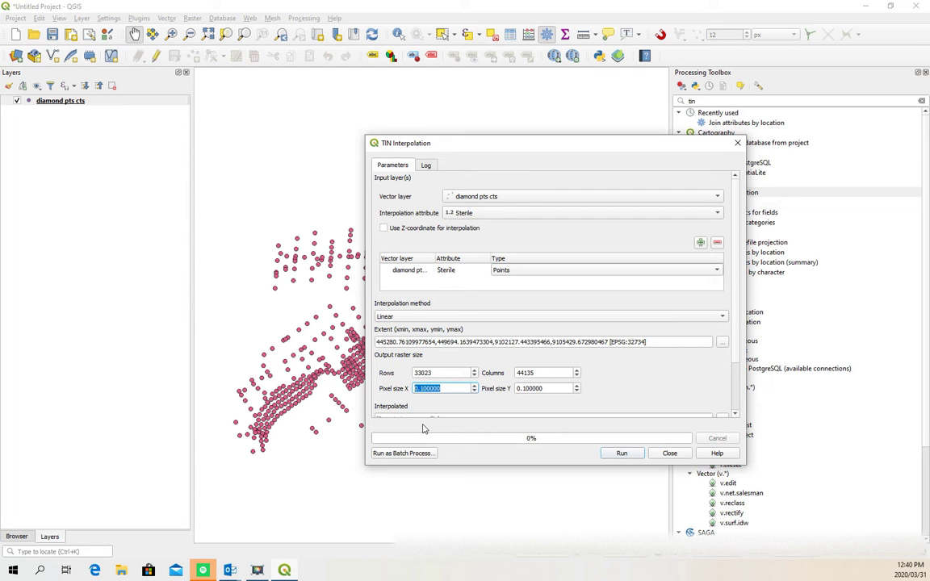
type("1")
left_click_drag(437, 388, 396, 391)
type("2")
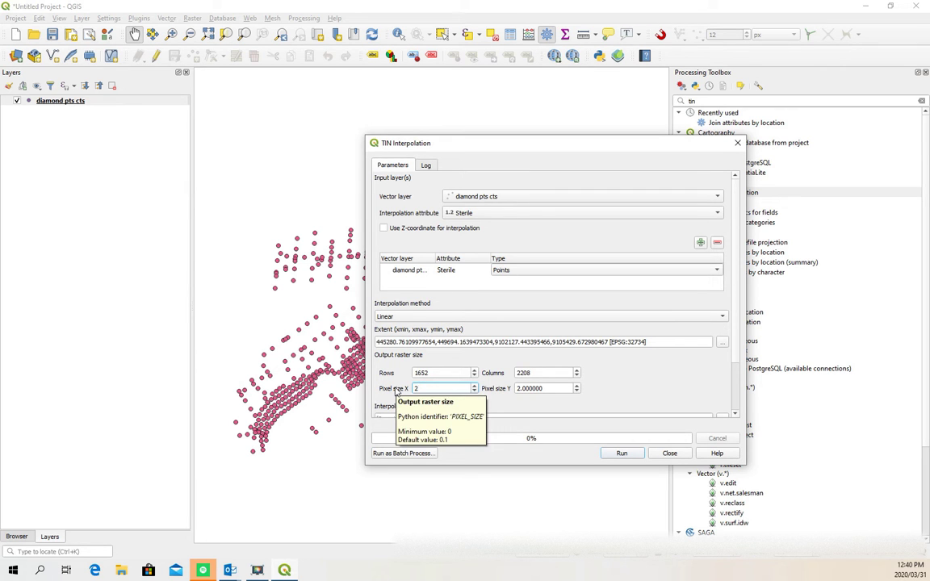
left_click_drag(423, 388, 465, 422)
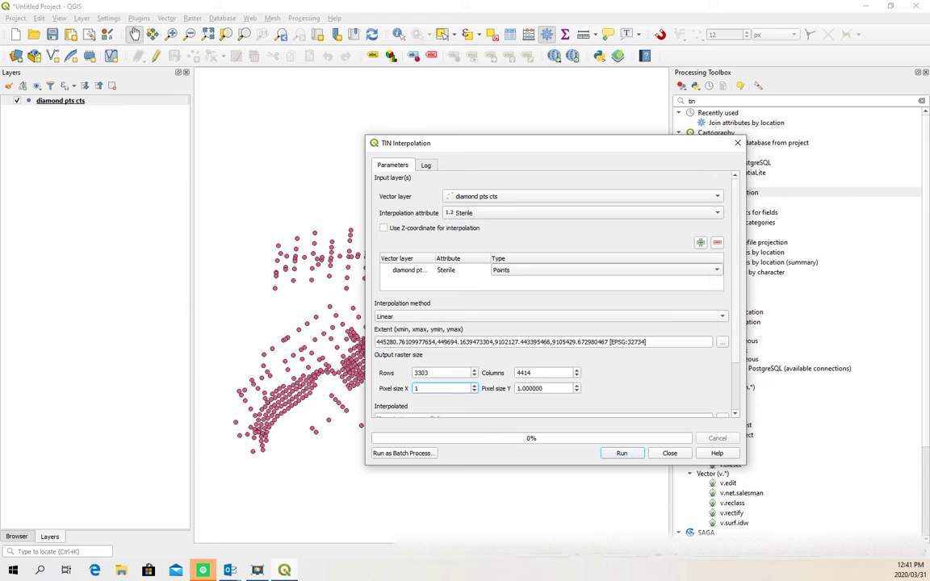
left_click(757, 315)
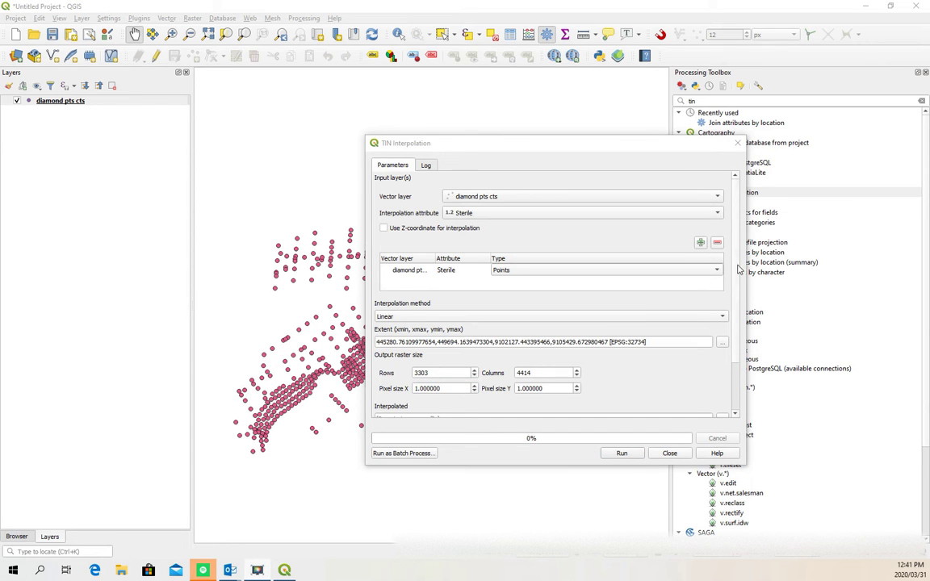
scroll(726, 339, "down", 3)
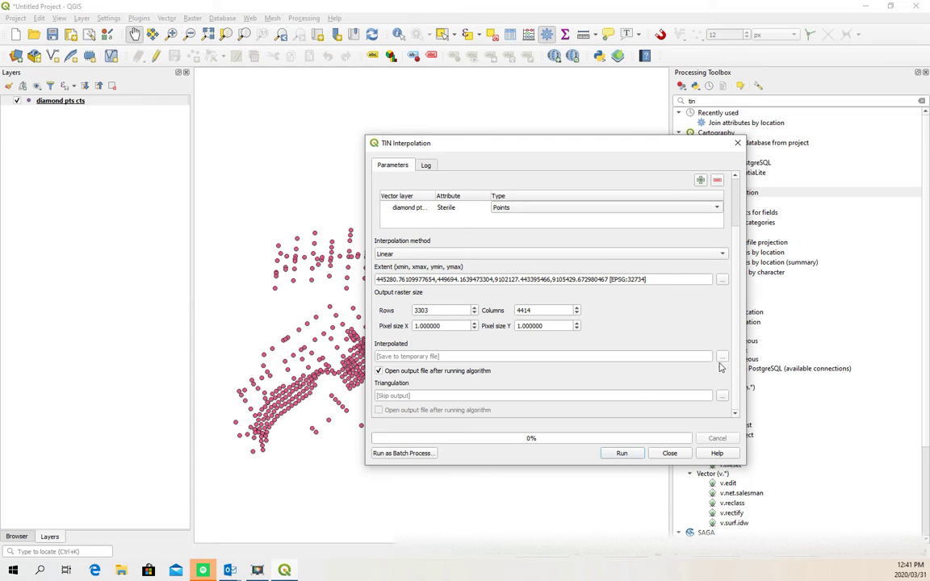
left_click(622, 454)
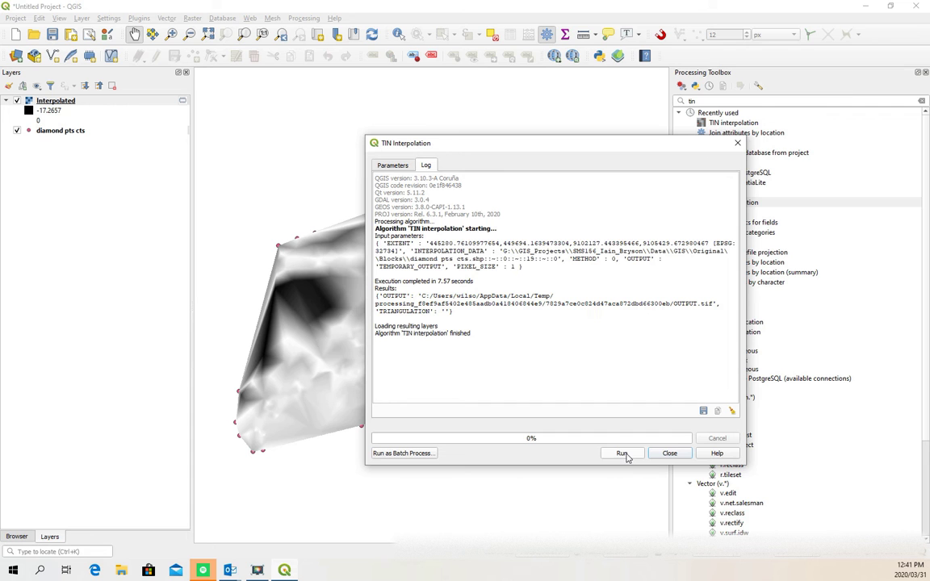
- Close the finished dialog, toggle the Interpolated raster off and on, and move the points above it
left_click(677, 453)
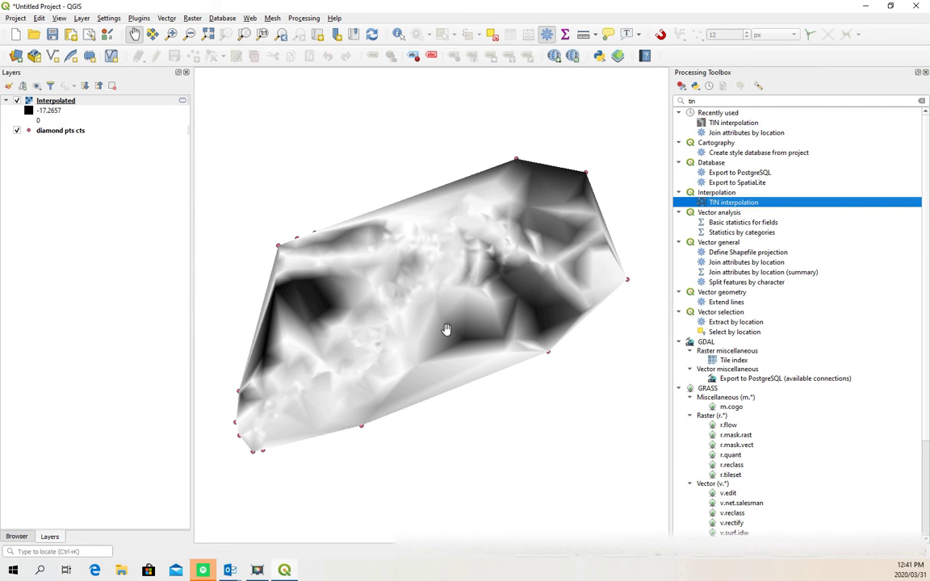
left_click(17, 100)
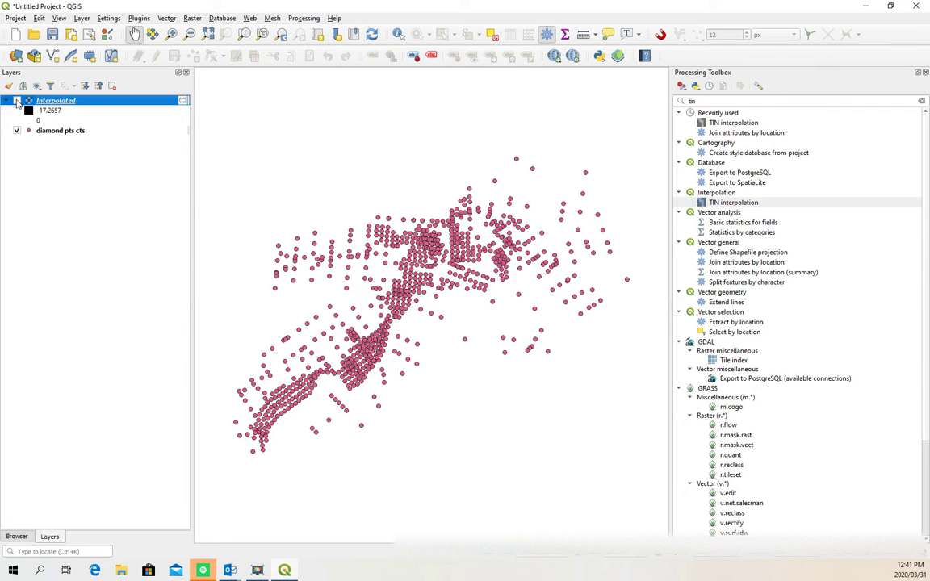
left_click(17, 100)
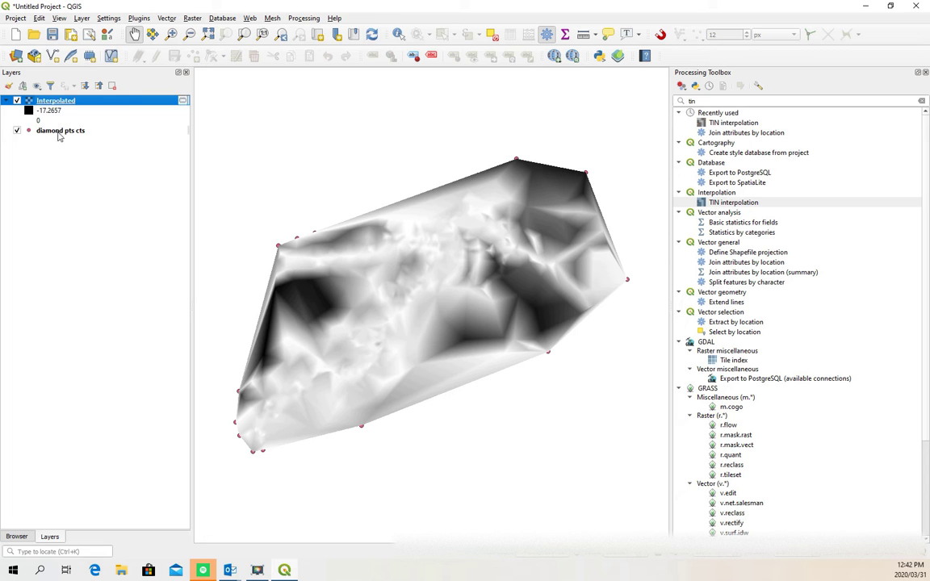
left_click_drag(58, 134, 89, 100)
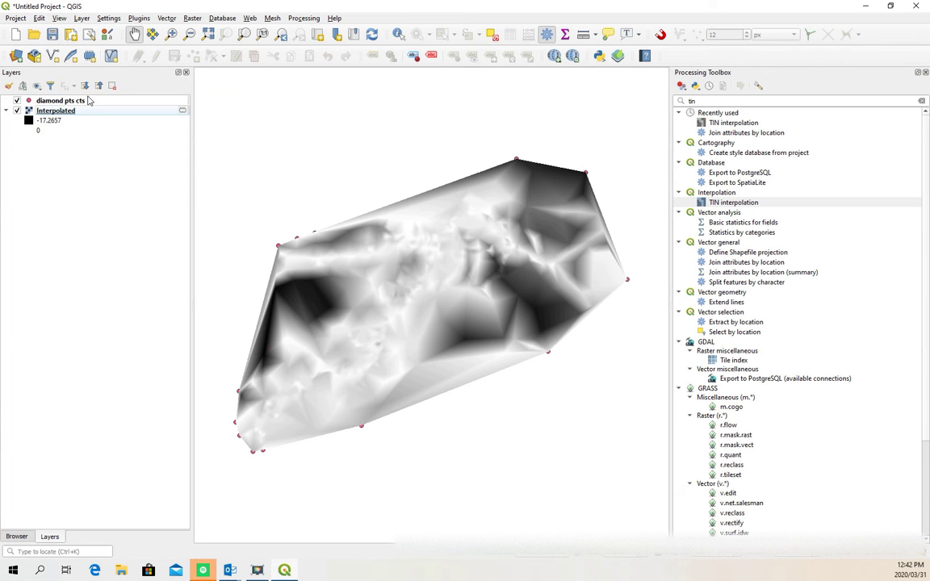
- Open diamond pts cts layer properties and set the marker size to 1
right_click(61, 100)
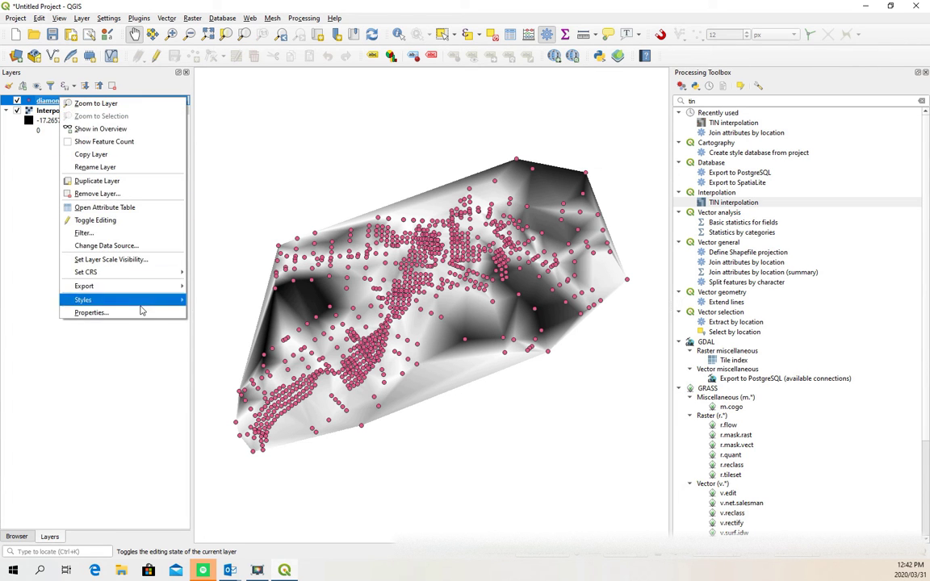
left_click(139, 281)
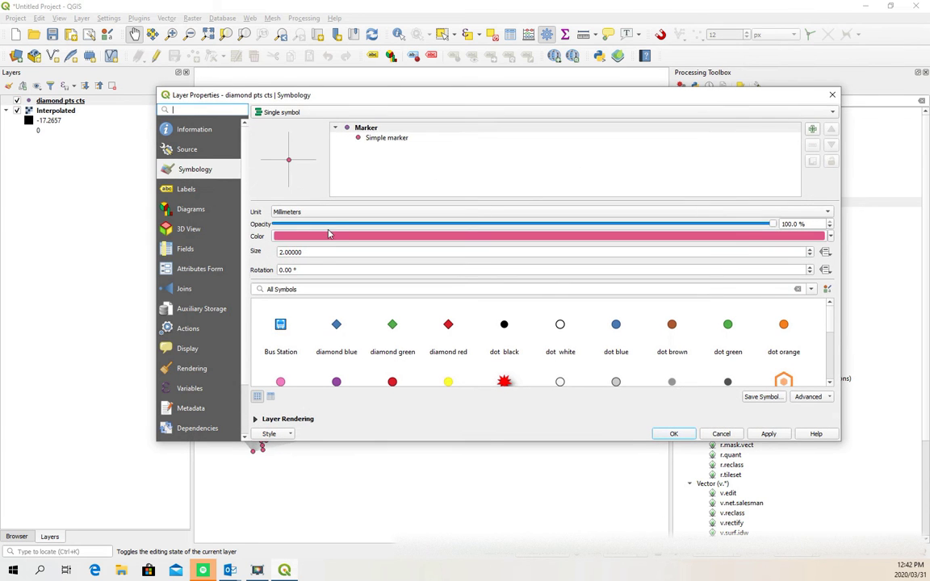
double_click(292, 252)
type("1")
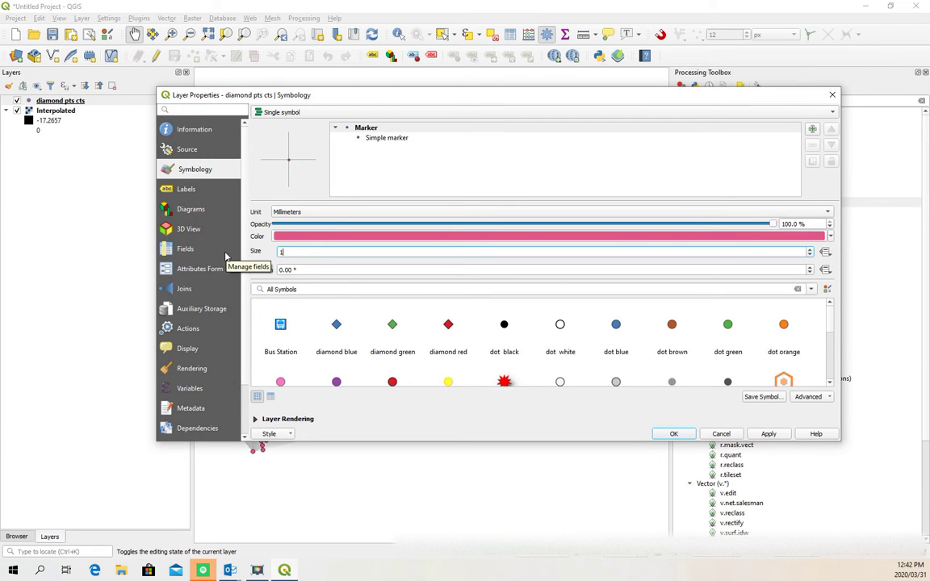
- Give the simple markers No Pen outline and a red fill, and apply
left_click(370, 138)
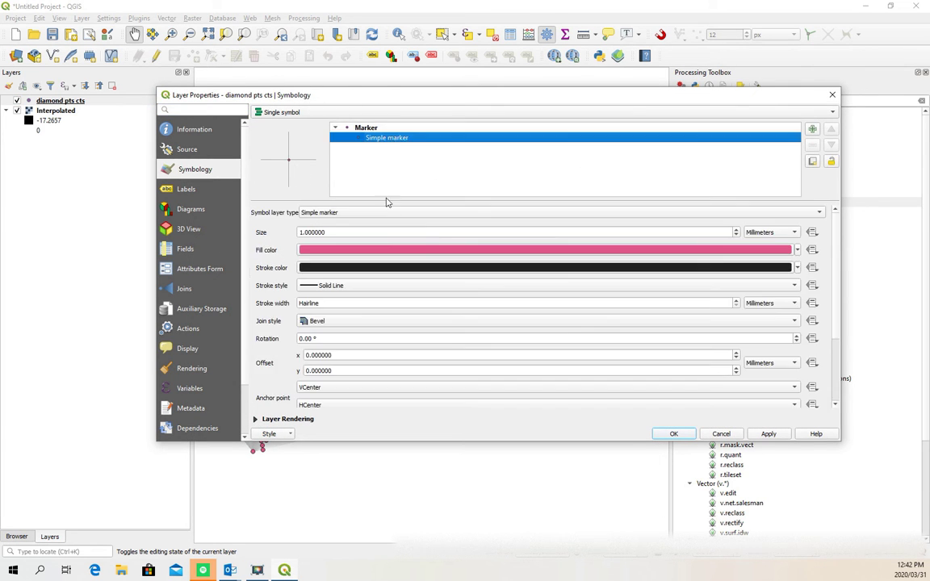
left_click(352, 288)
left_click(353, 292)
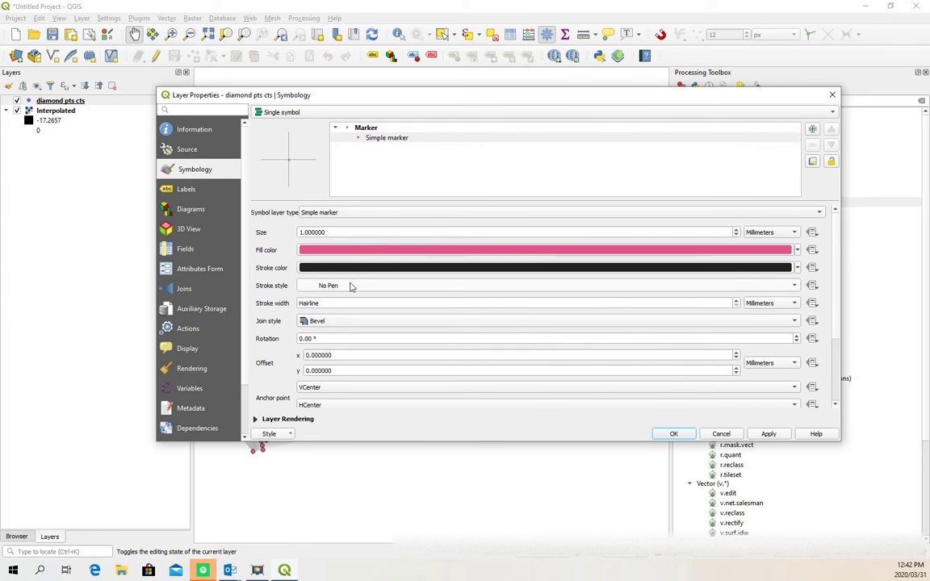
left_click(365, 252)
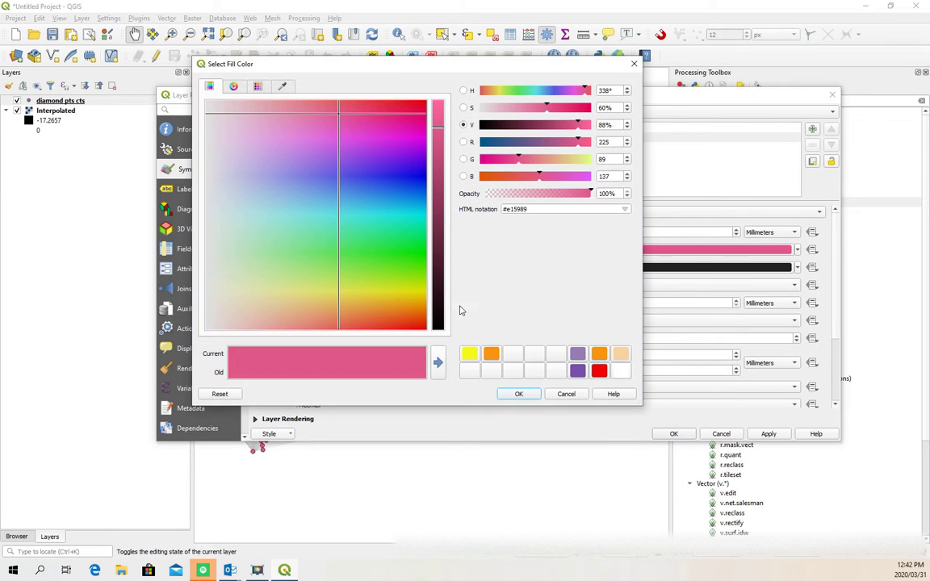
left_click(599, 371)
left_click(519, 394)
left_click(768, 433)
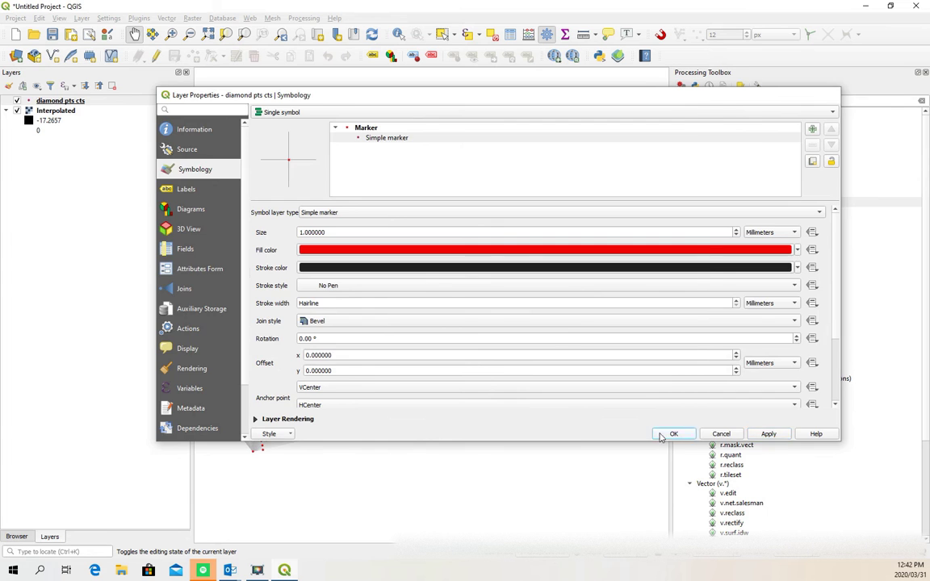
left_click(674, 433)
- Select the Interpolated raster layer in the Layers panel
scroll(404, 293, "up", 3)
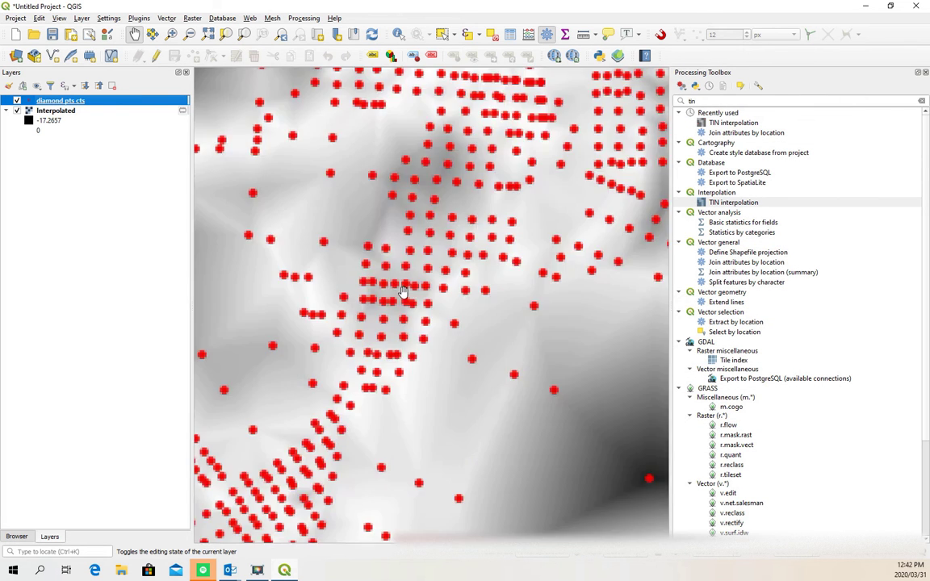
scroll(404, 293, "up", 2)
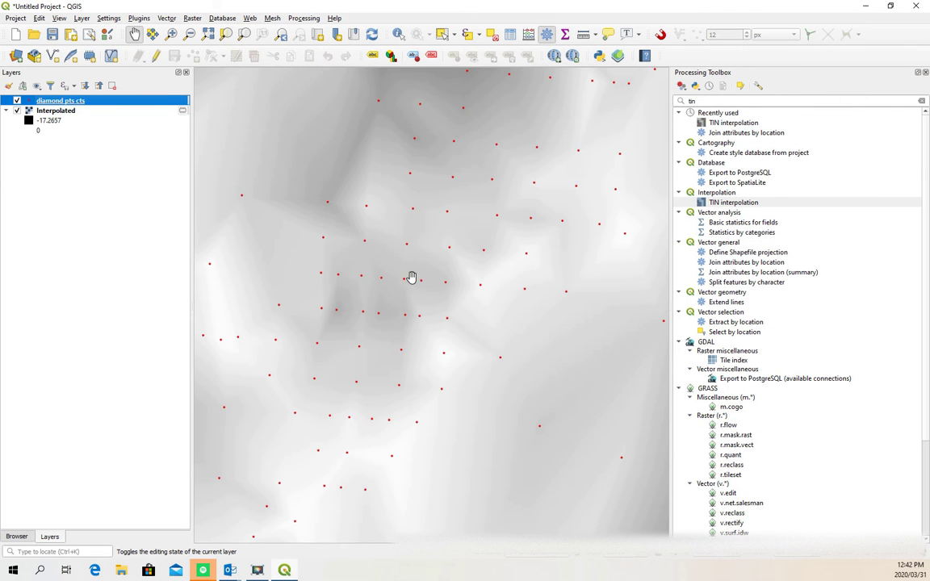
left_click(68, 113)
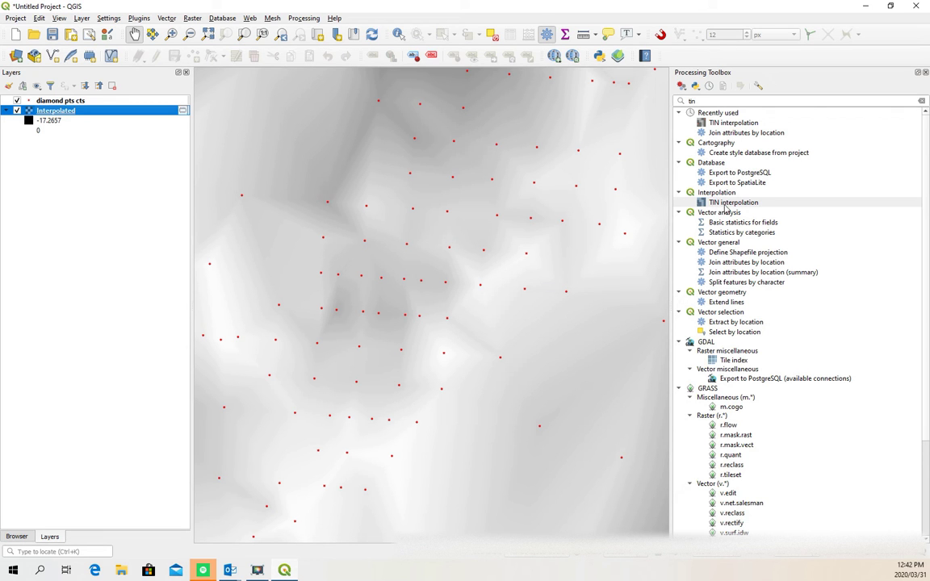
- Enable single labels on diamond pts cts using the Sterile field, with Draw text buffer on
left_click(926, 72)
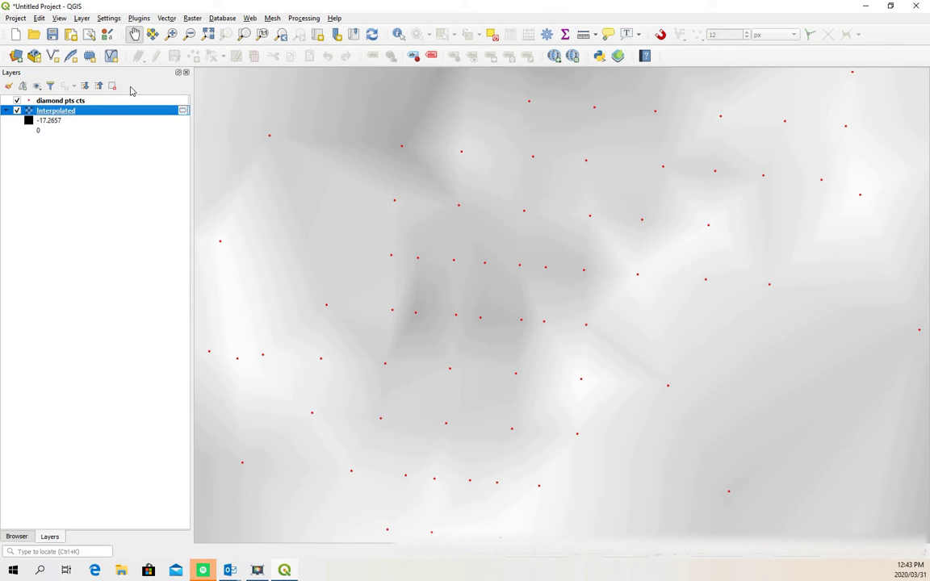
left_click(87, 100)
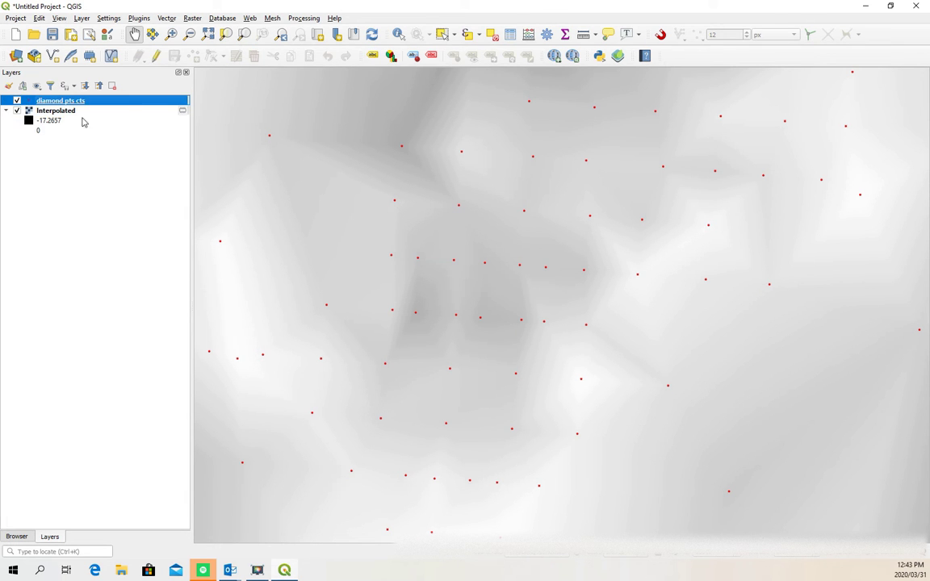
left_click(373, 55)
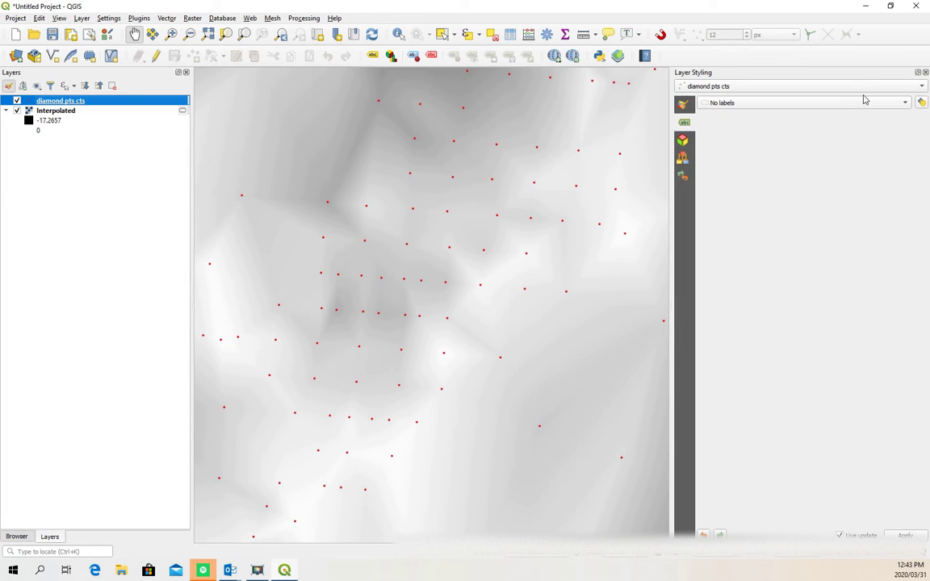
left_click(835, 103)
left_click(867, 140)
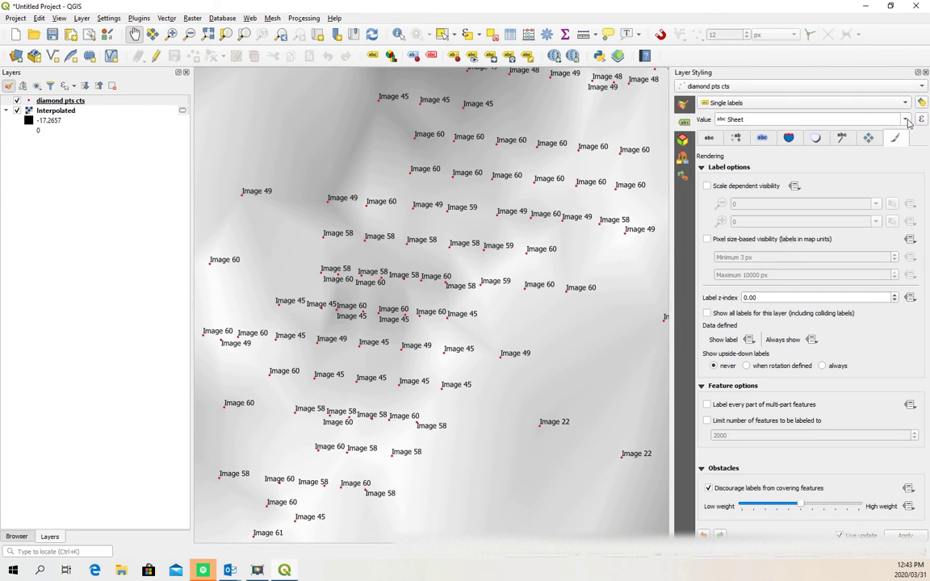
left_click(905, 118)
scroll(771, 246, "down", 3)
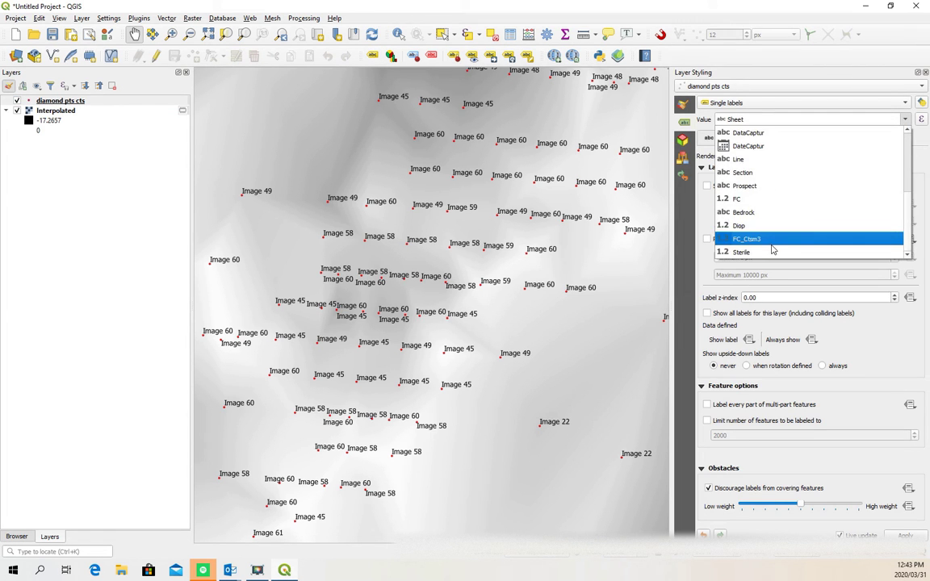
left_click(768, 252)
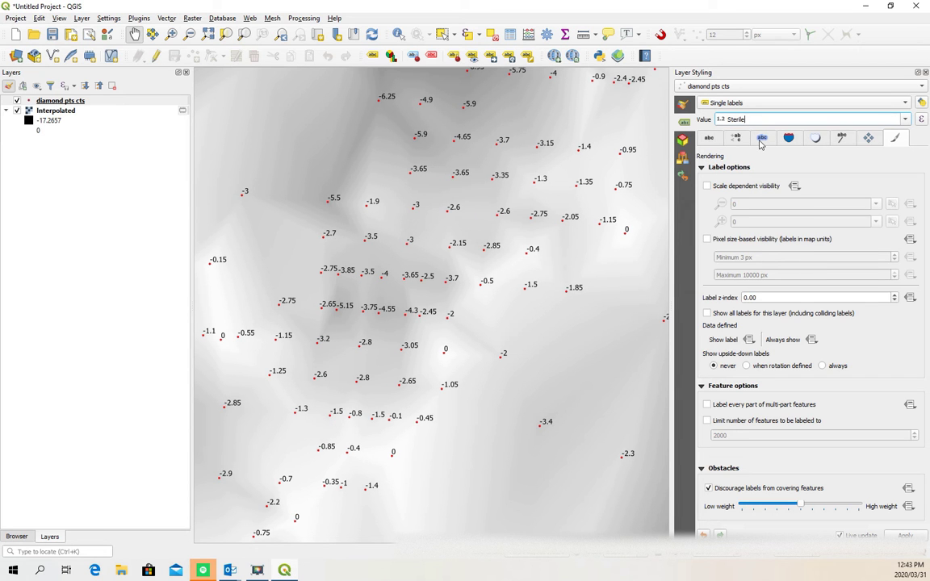
left_click(762, 139)
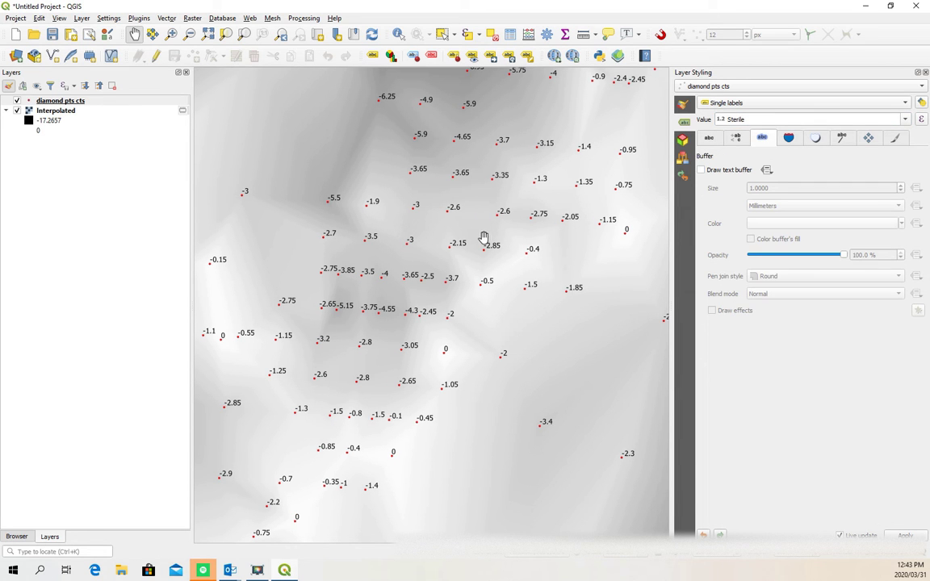
left_click(700, 170)
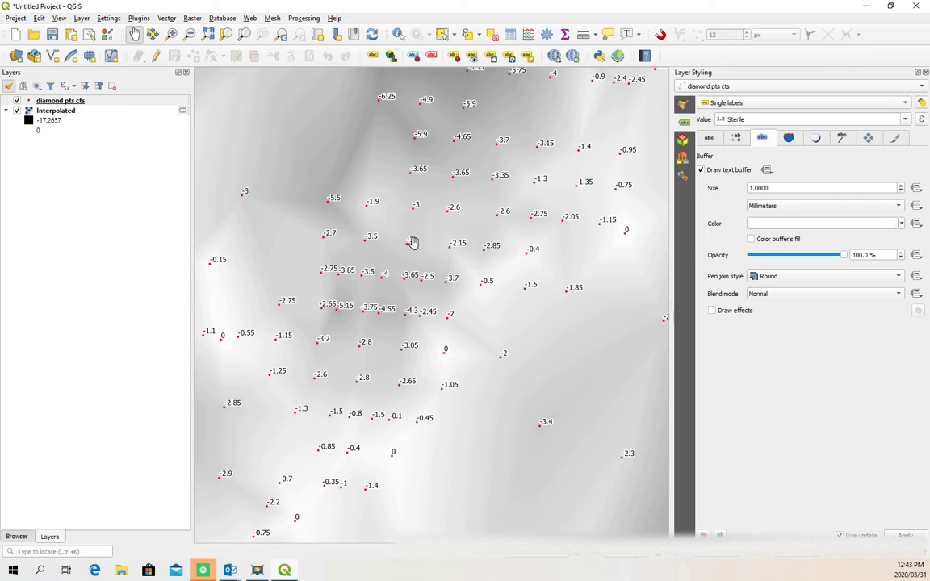
- Identify the Interpolated raster value at a map spot (about -2.39), then close the side panels
left_click(50, 110)
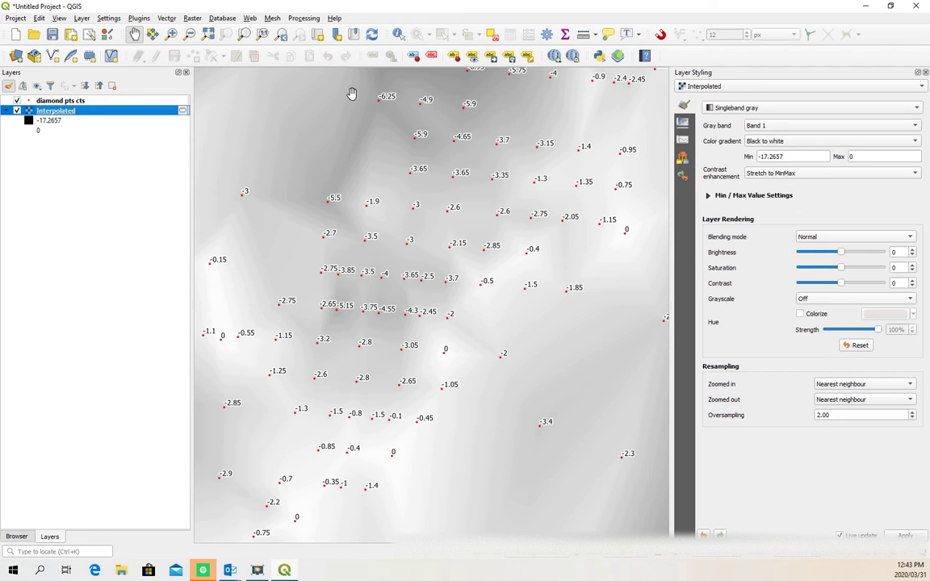
left_click(402, 38)
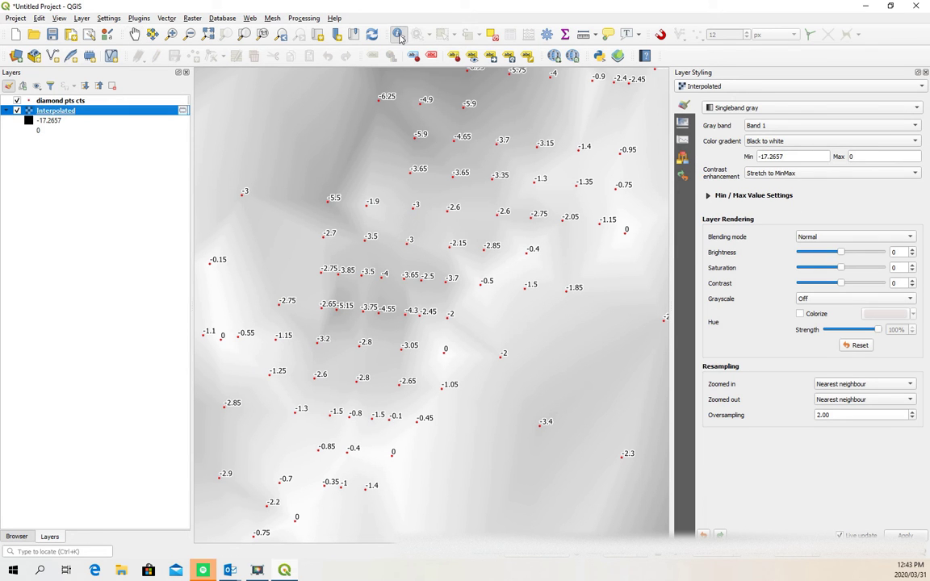
left_click(454, 234)
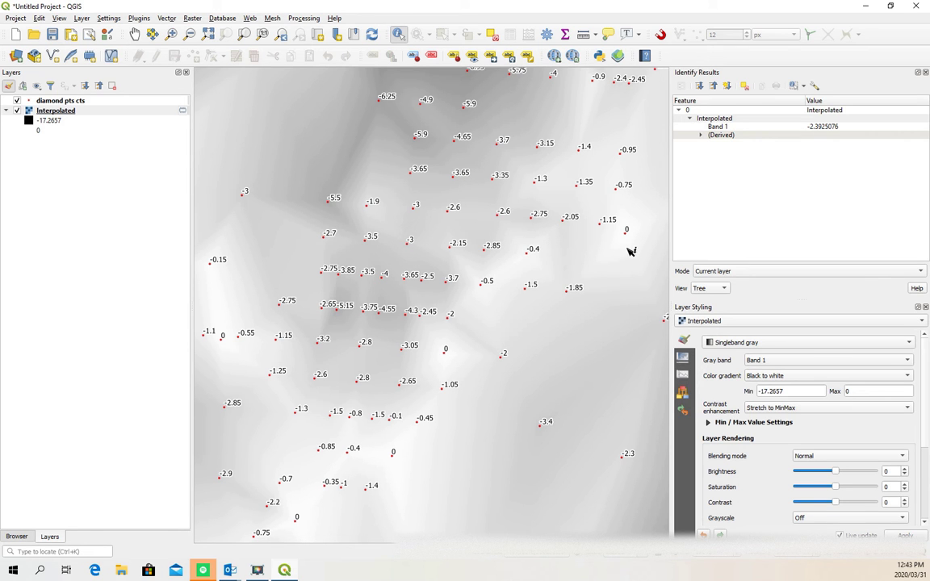
left_click(926, 73)
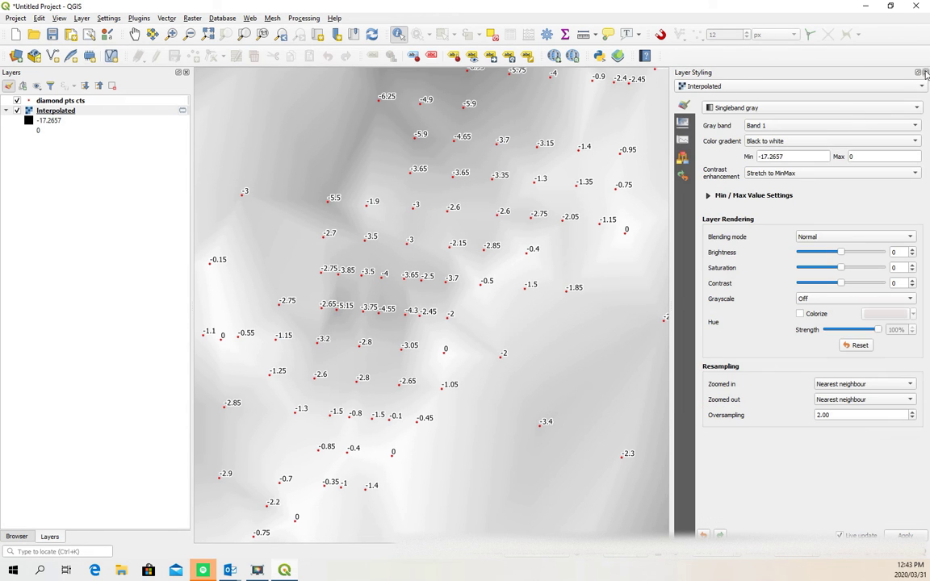
left_click(925, 73)
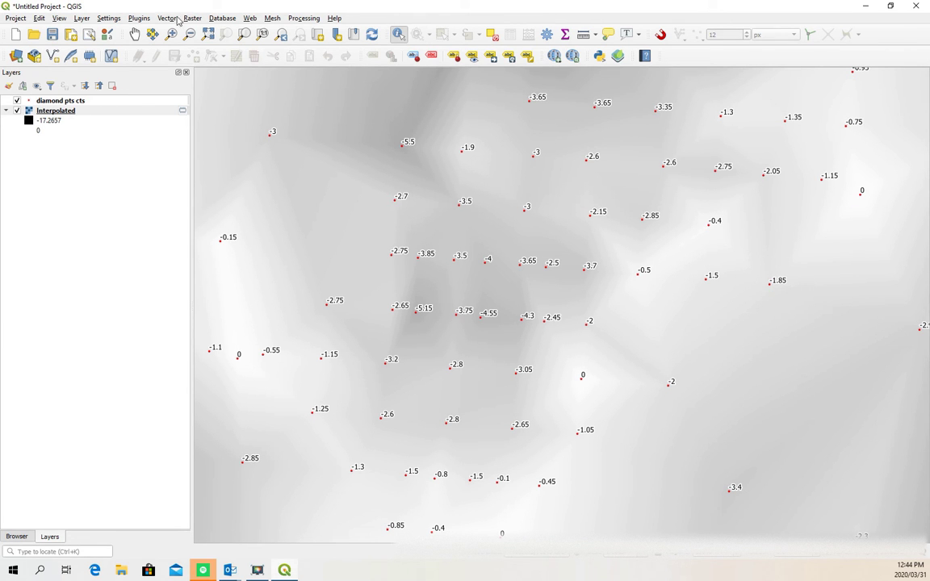
- Open Save Raster Layer As for the Interpolated layer
right_click(74, 115)
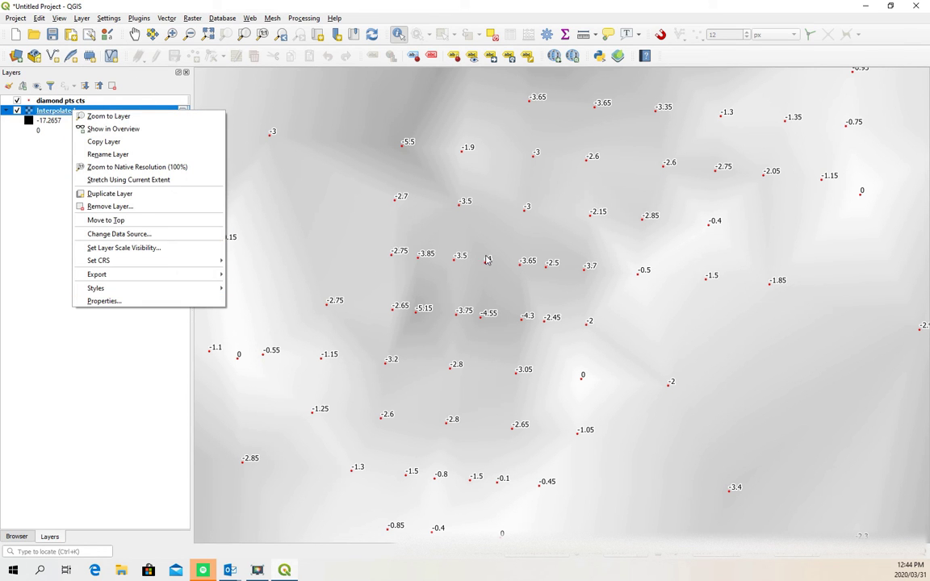
mouse_move(173, 280)
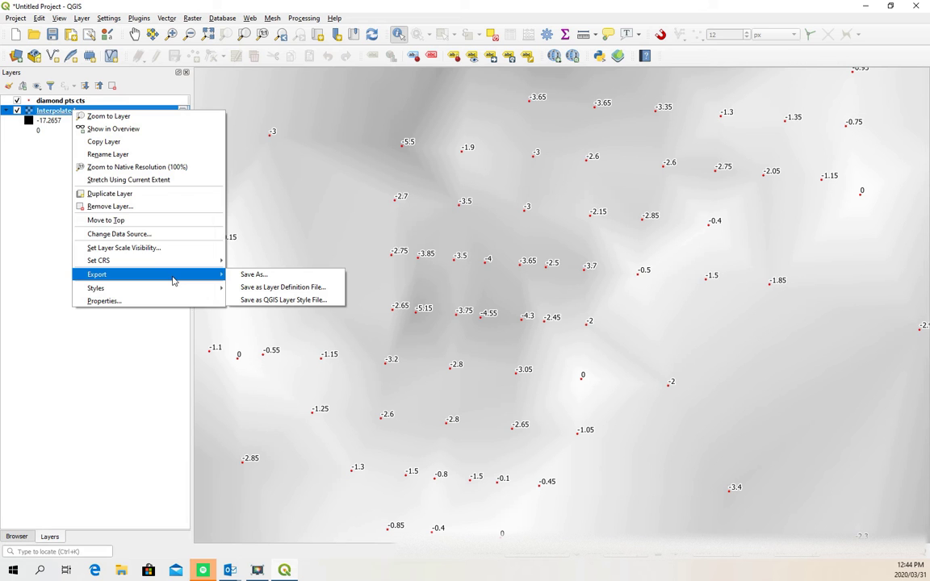
left_click(126, 338)
right_click(136, 112)
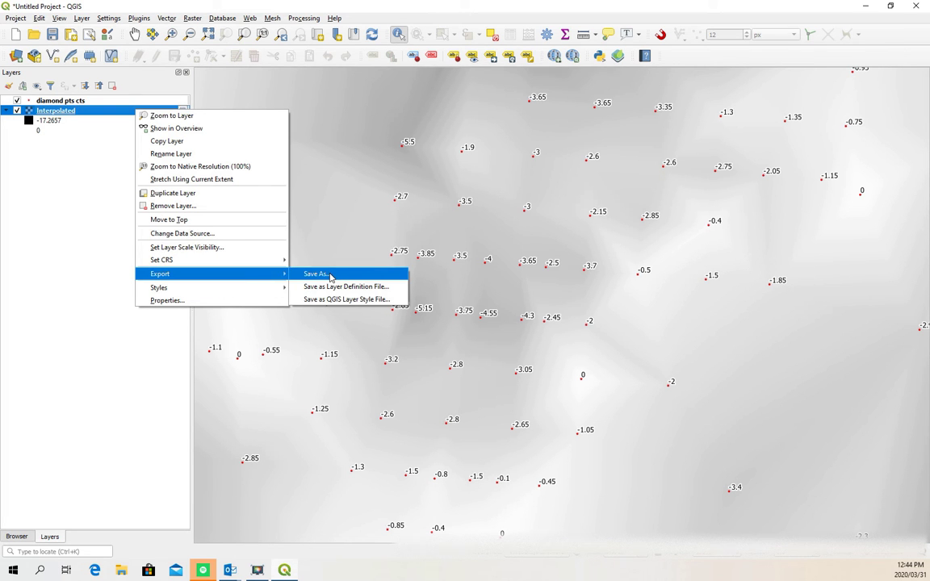
left_click(315, 275)
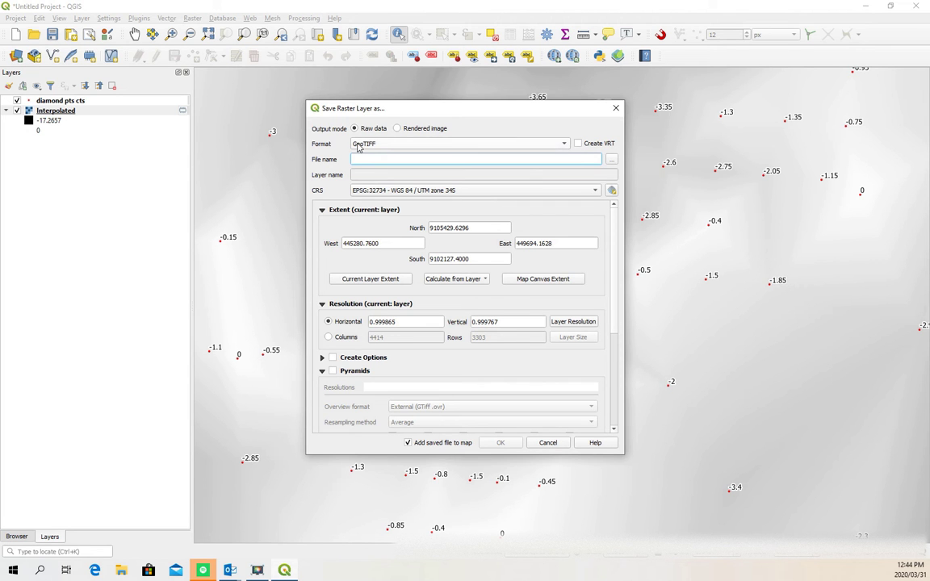
- Browse the save location to the G: drive's GIS_Projects project Data/GIS folder
left_click(610, 159)
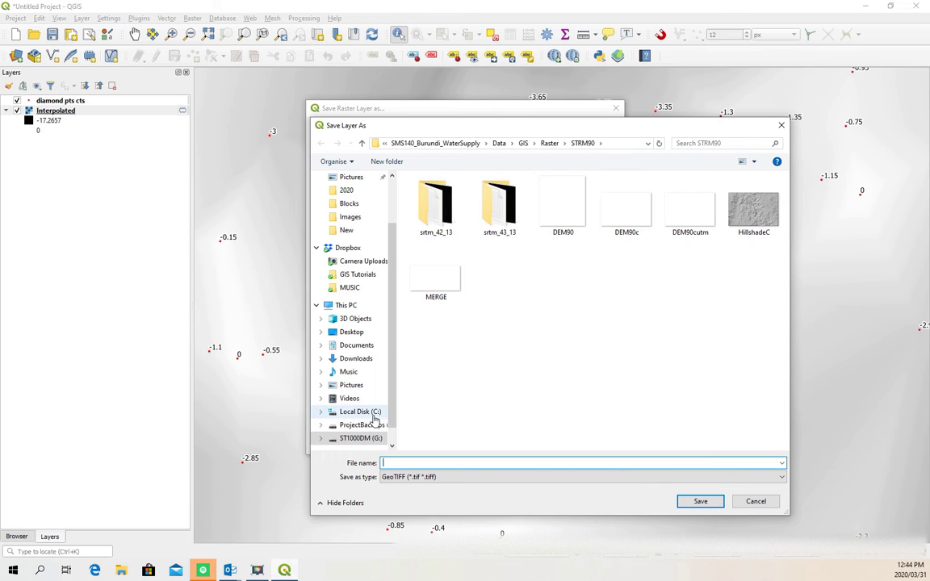
left_click(361, 438)
left_click(456, 208)
double_click(456, 208)
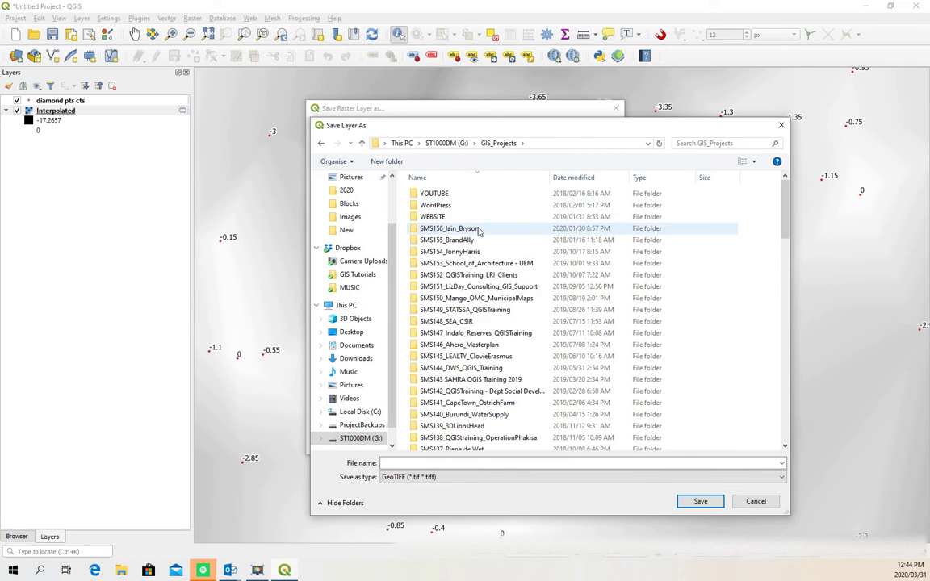
double_click(477, 228)
double_click(435, 207)
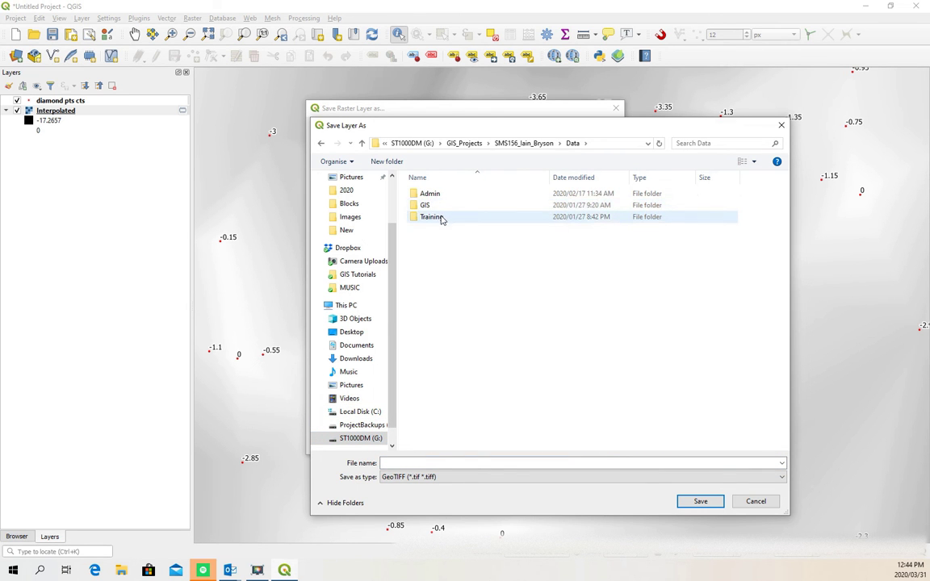
double_click(436, 207)
- Name the output DEM_STR.tif inside the Working folder
left_click(439, 198)
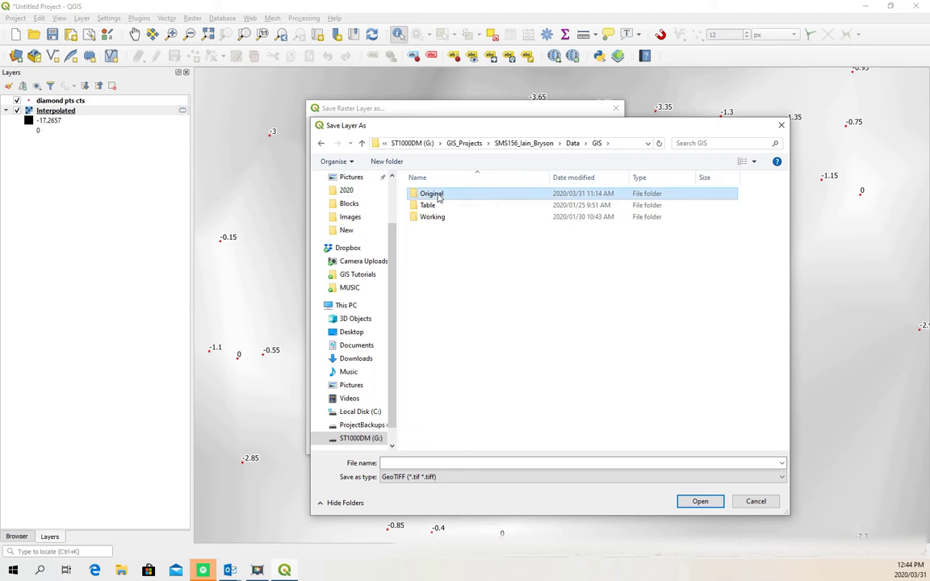
double_click(438, 196)
left_click(321, 143)
left_click(436, 217)
double_click(440, 220)
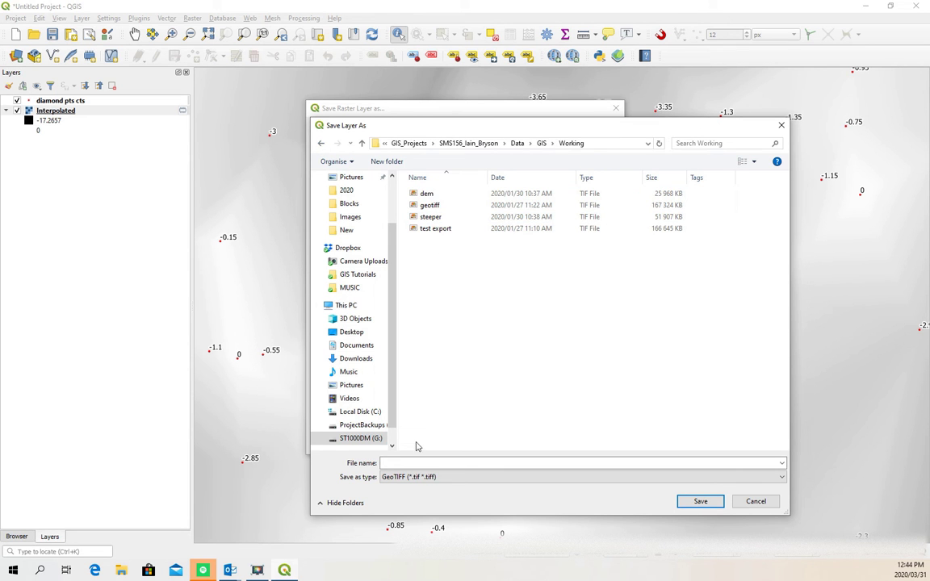
left_click(404, 464)
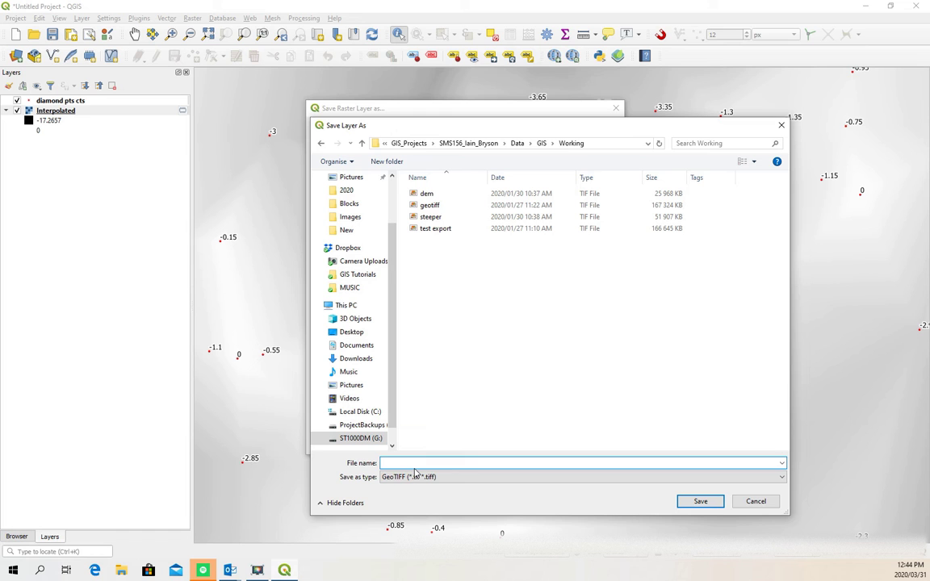
type("DEM")
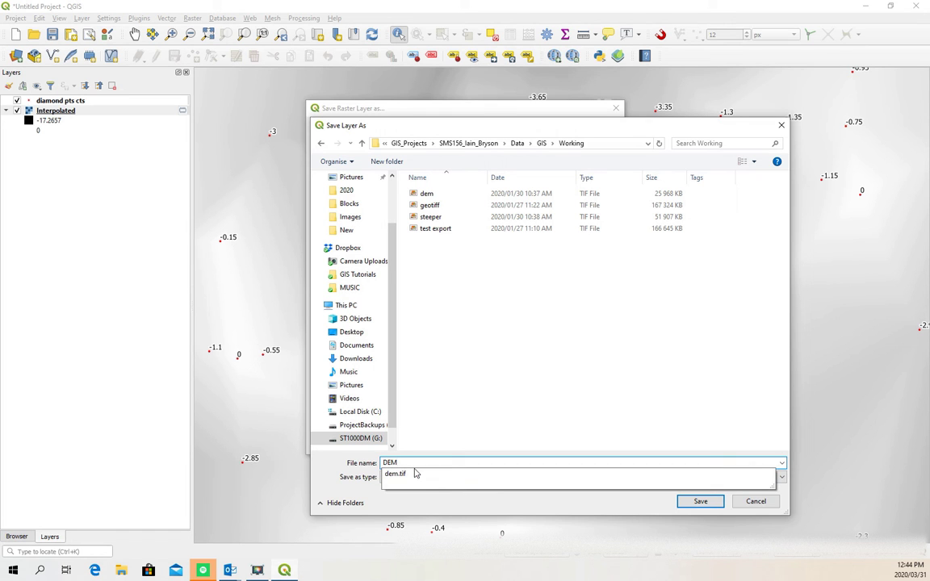
type("_STR")
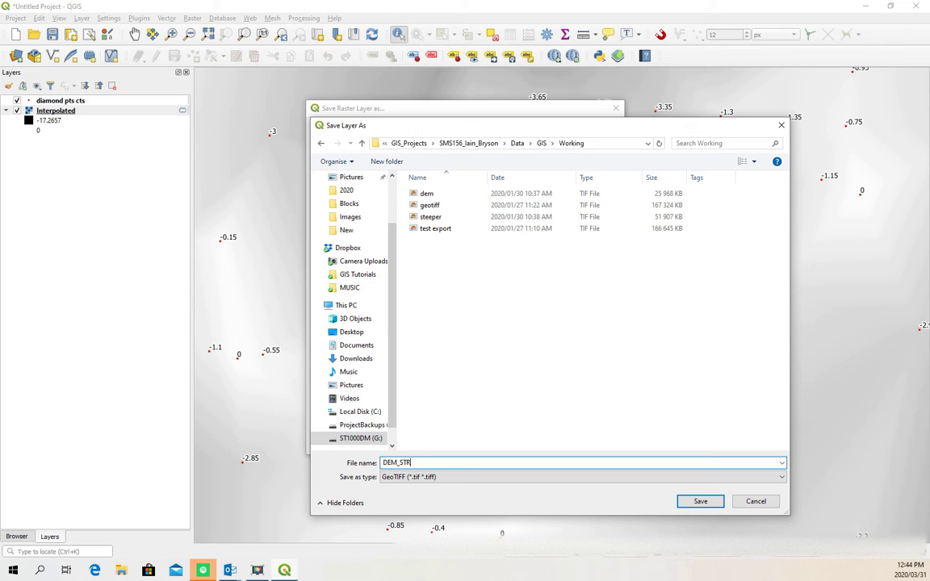
left_click(699, 500)
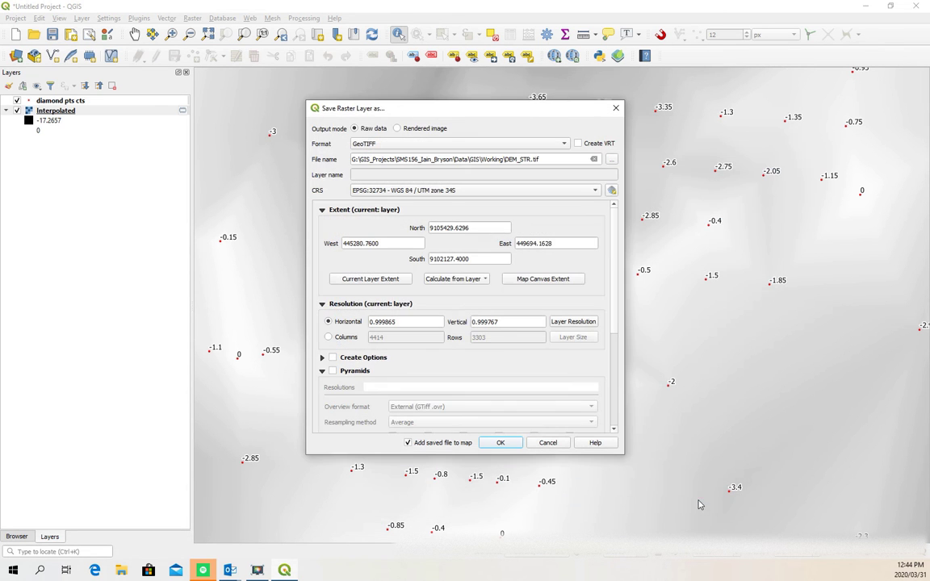
- Calculate the extent from the Interpolated layer and save the GeoTIFF
left_click(474, 281)
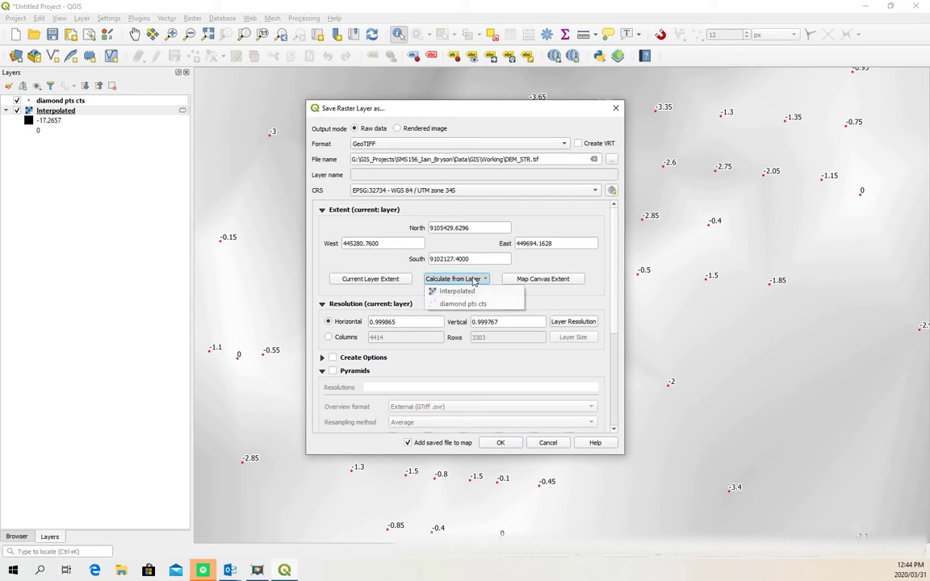
left_click(464, 294)
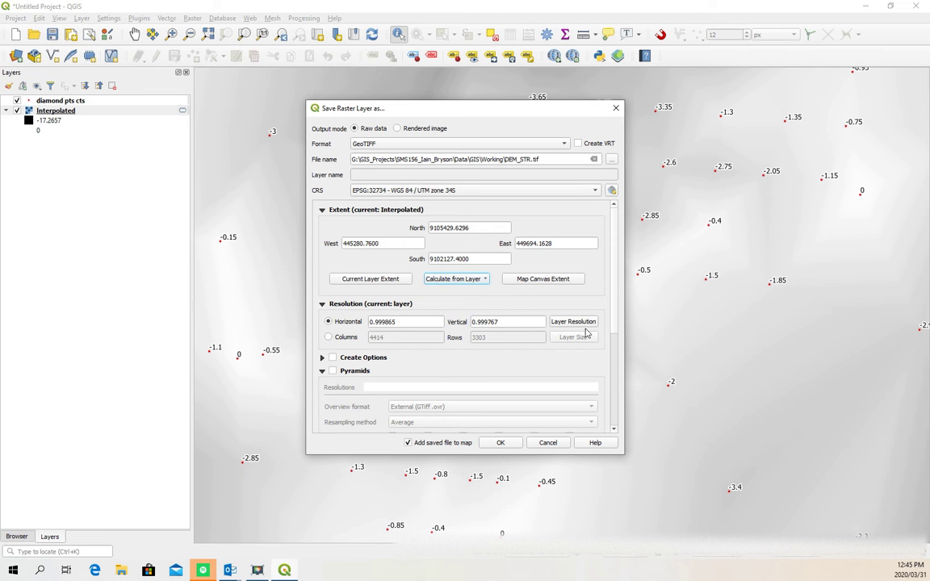
scroll(601, 369, "down", 4)
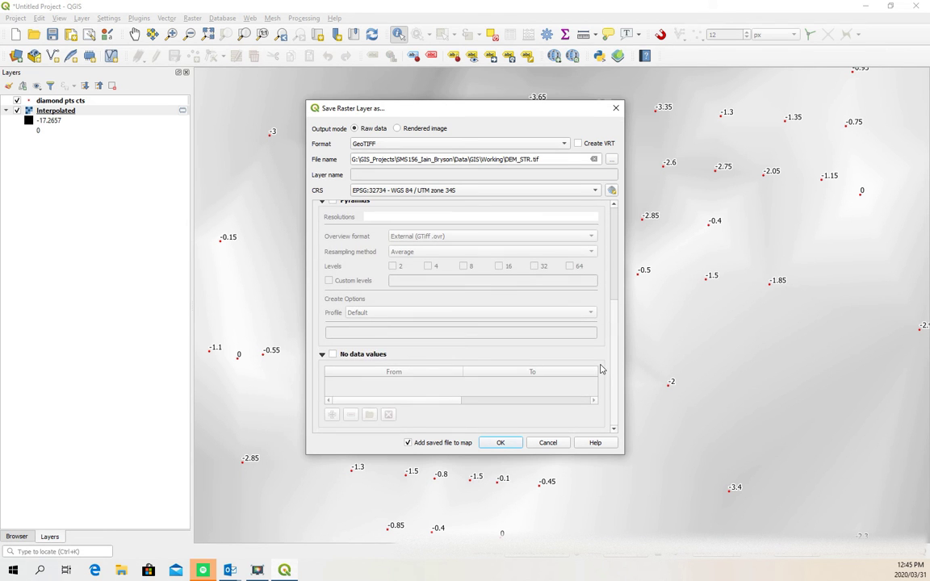
scroll(600, 368, "up", 3)
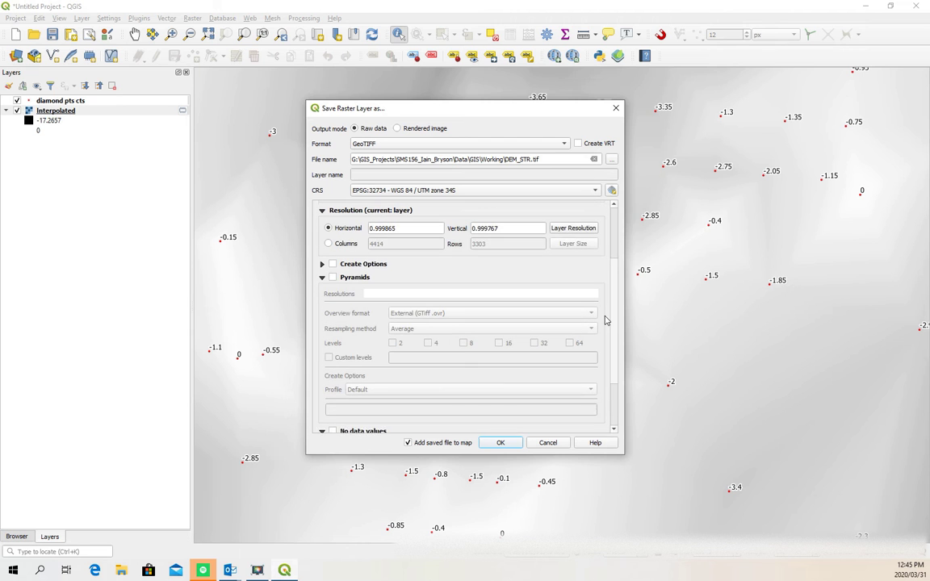
scroll(605, 323, "down", 4)
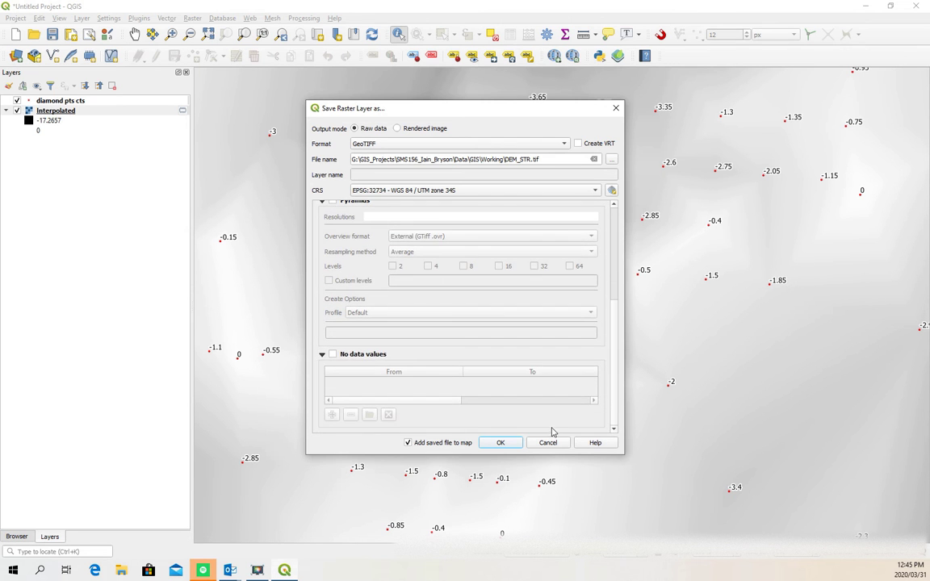
left_click(500, 442)
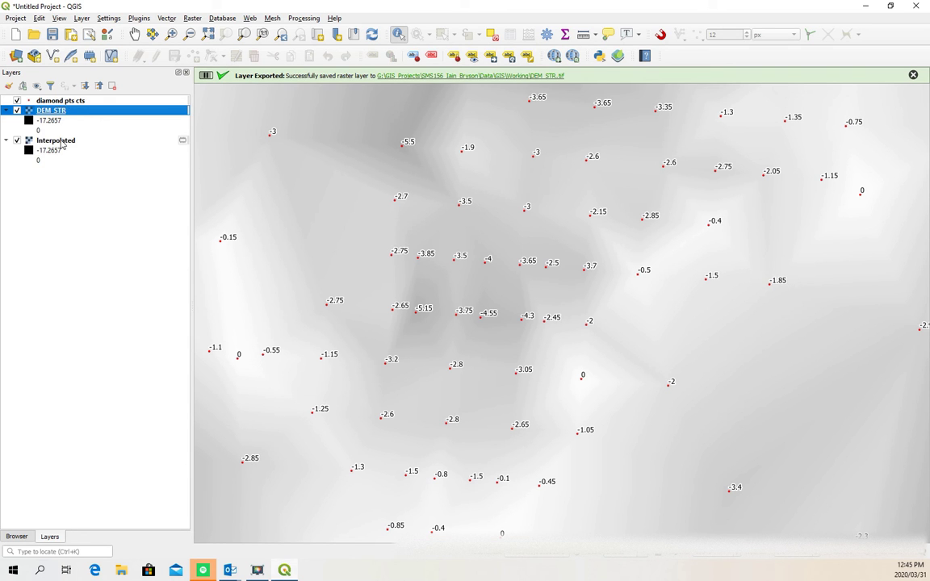
- Remove the Interpolated layer from the project
left_click(62, 144)
right_click(60, 140)
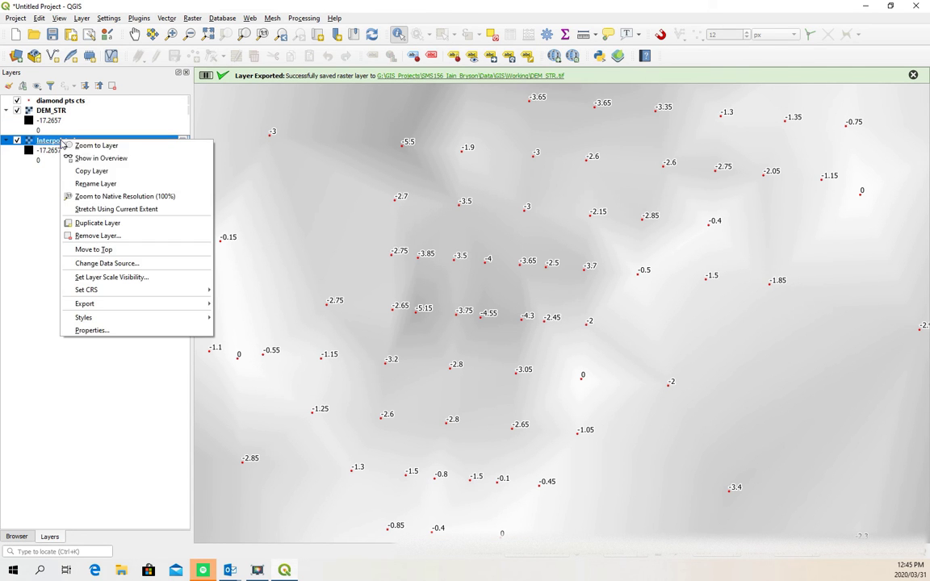
left_click(98, 236)
left_click(445, 295)
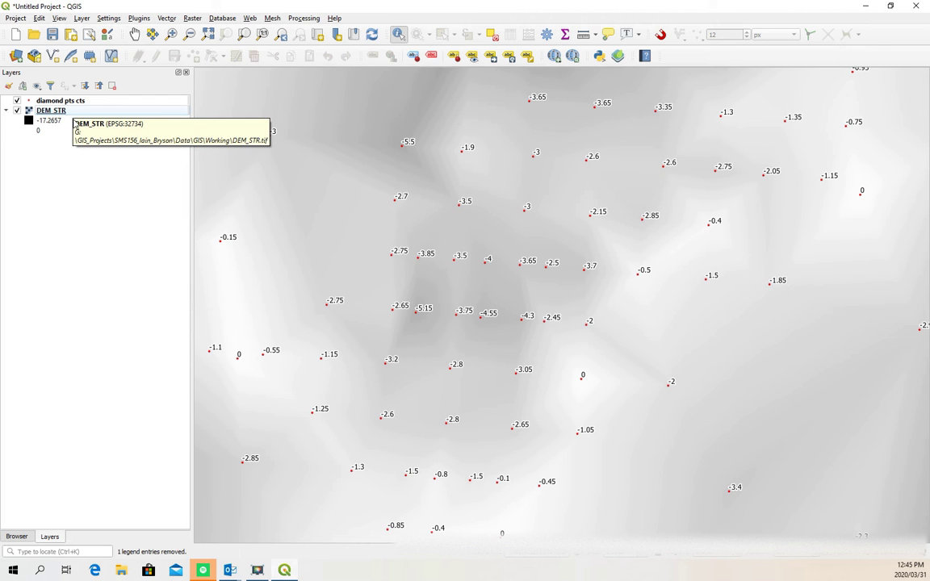
- Zoom to the full DEM_STR layer and open Raster > Extraction > Contour
left_click(193, 18)
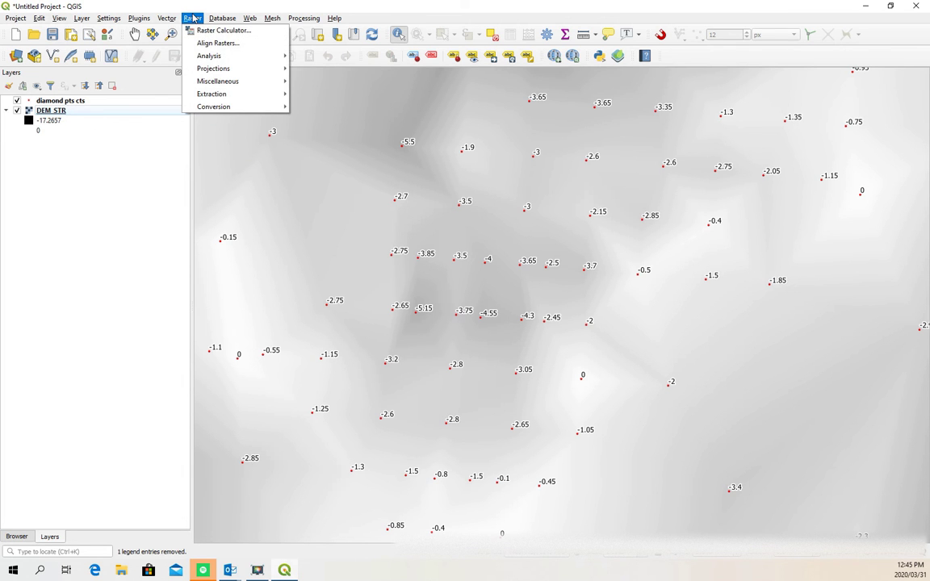
mouse_move(259, 107)
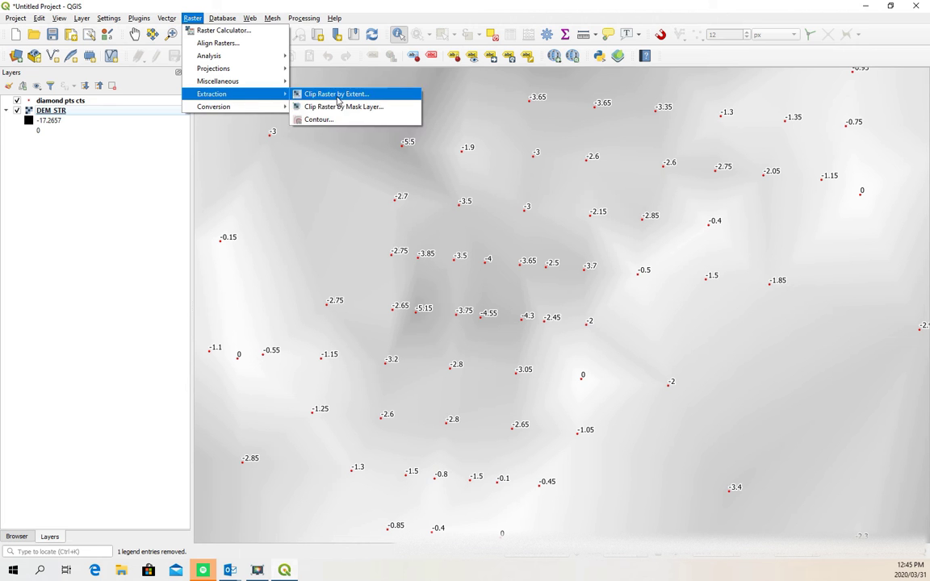
left_click(95, 110)
right_click(100, 110)
left_click(137, 119)
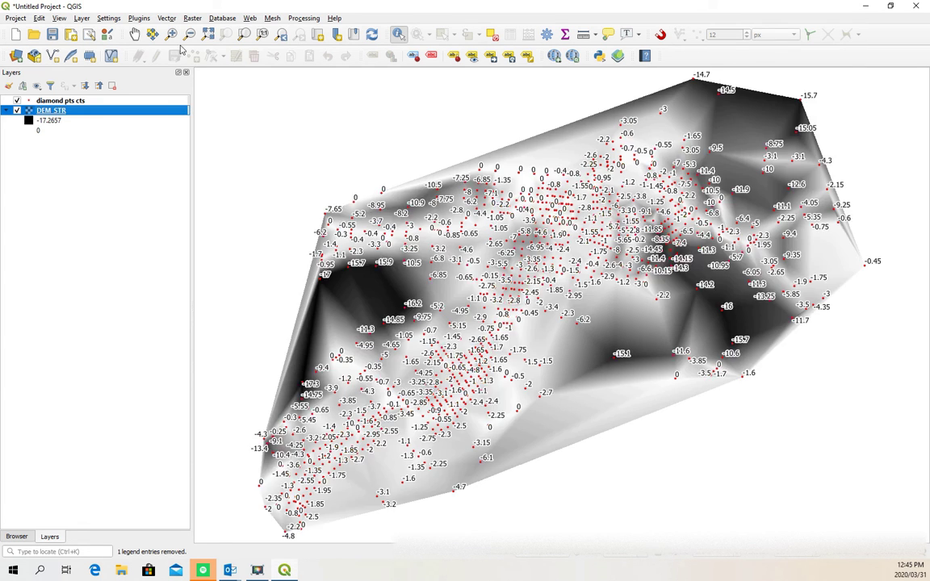
left_click(192, 18)
mouse_move(245, 94)
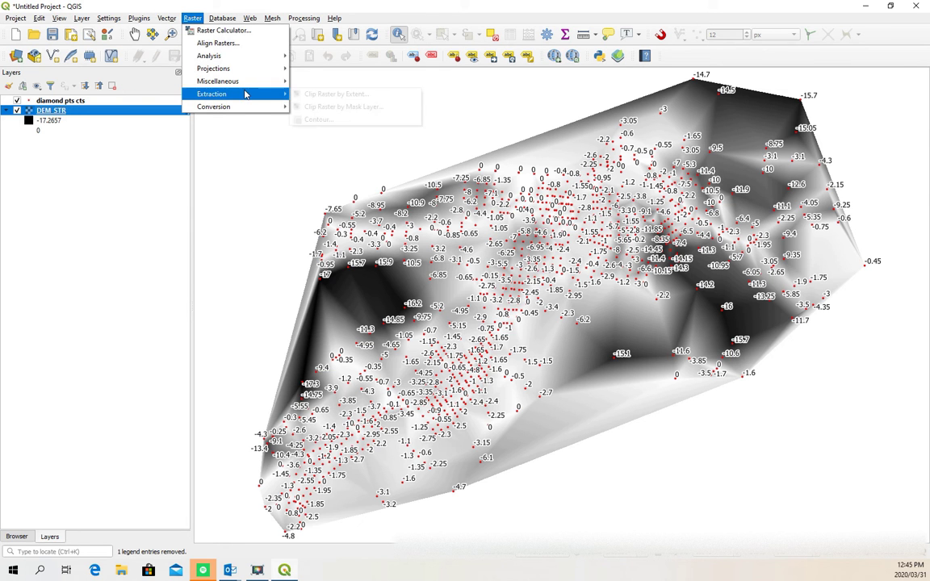
left_click(306, 118)
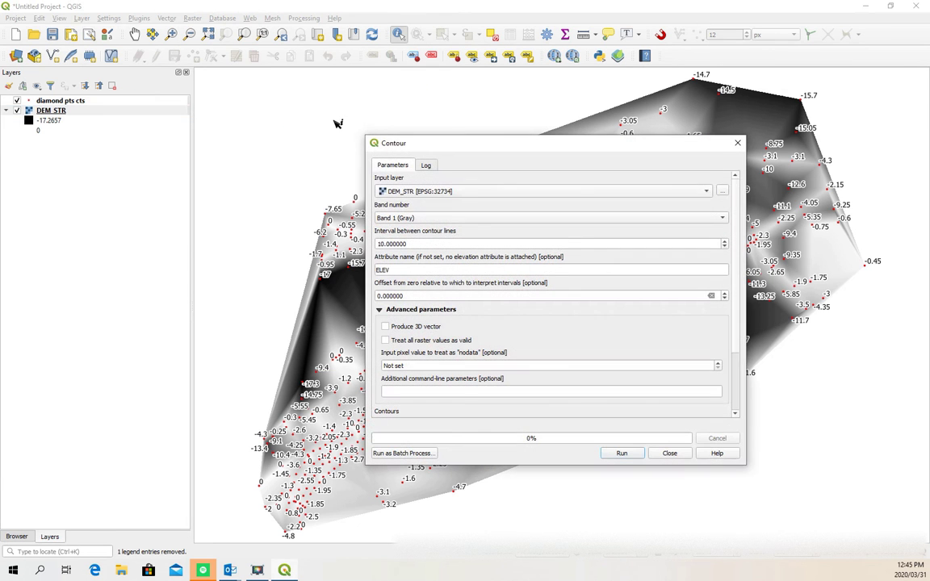
- Change the Contour interval from 10 to 2, keeping ELEV as the attribute
double_click(416, 243)
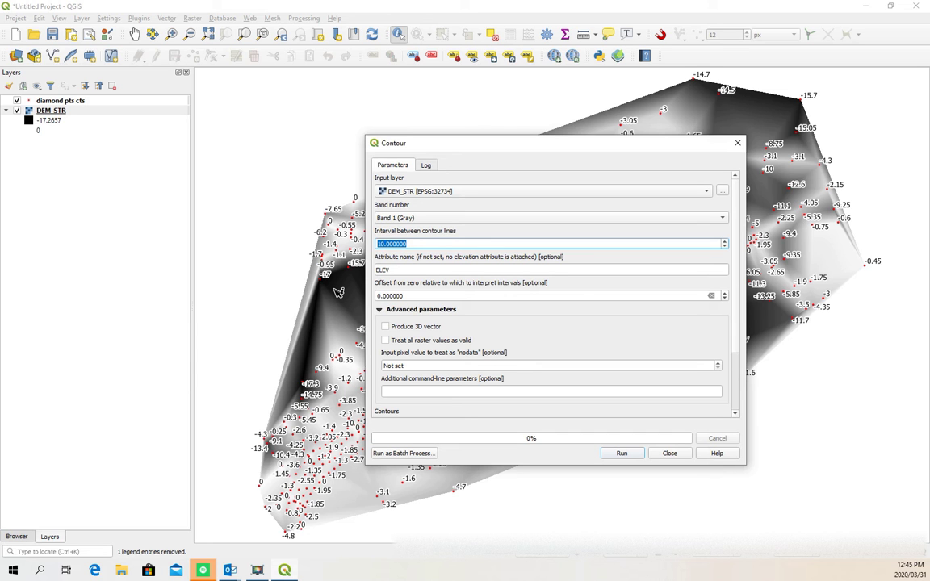
type("2")
key("Tab")
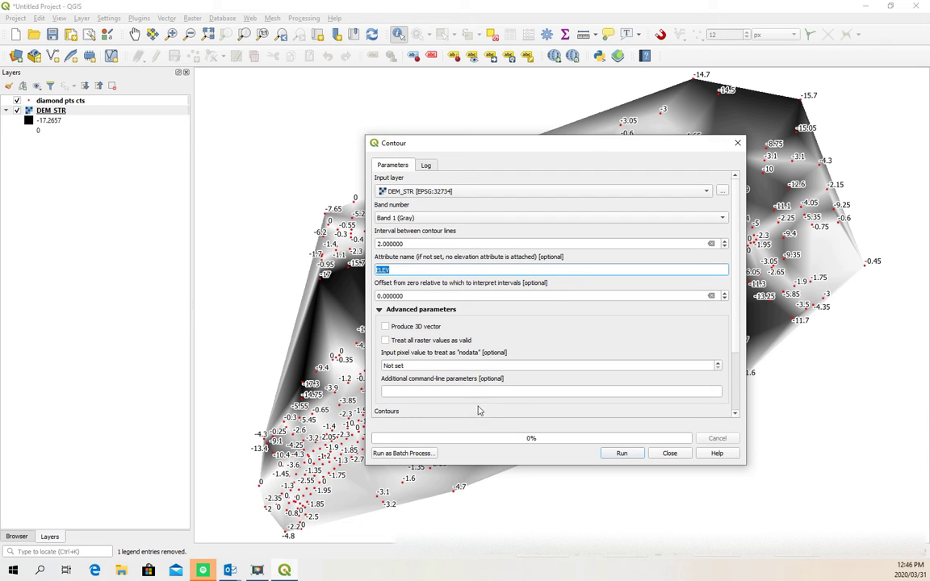
scroll(739, 296, "down", 3)
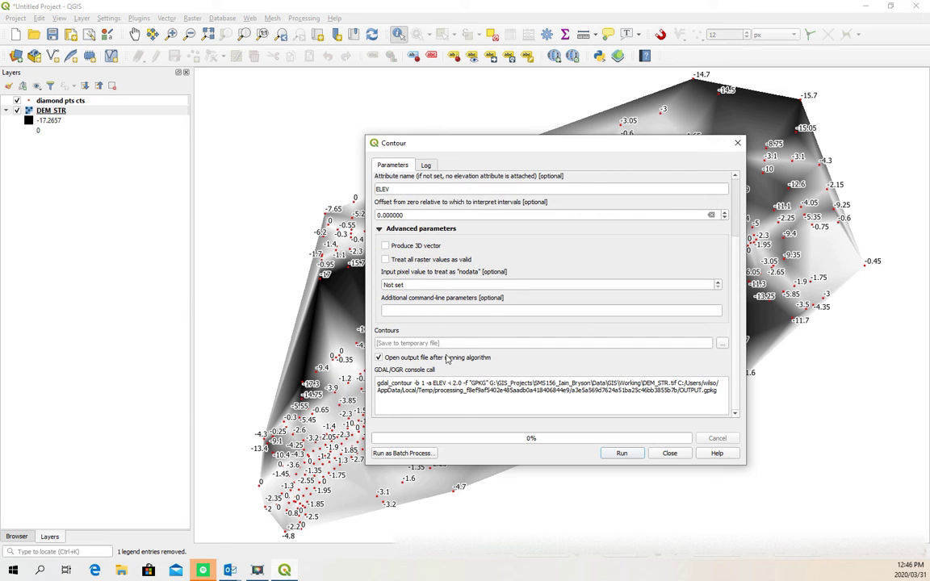
- Save the contour output to a file in the SMS156 Data/GIS/Working folder on G:
left_click(722, 344)
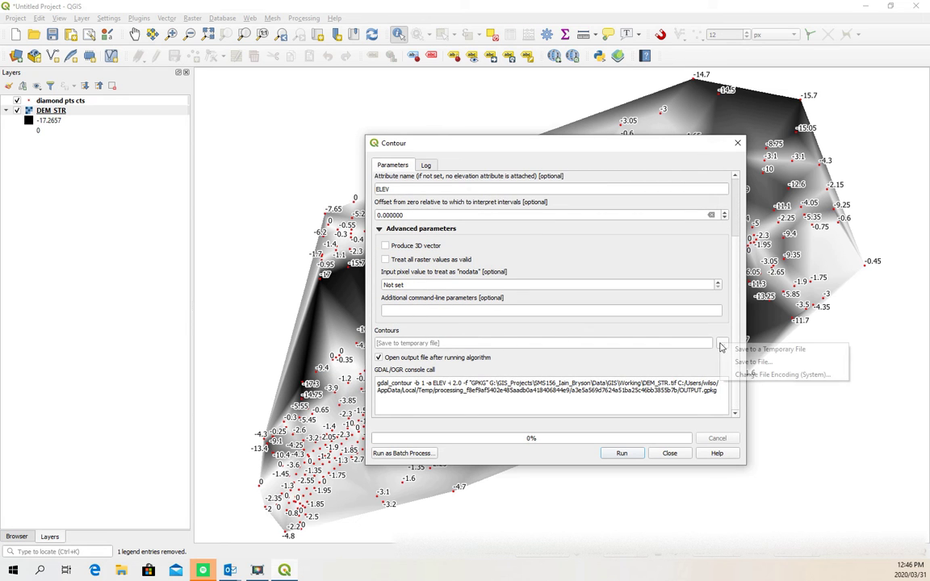
left_click(737, 357)
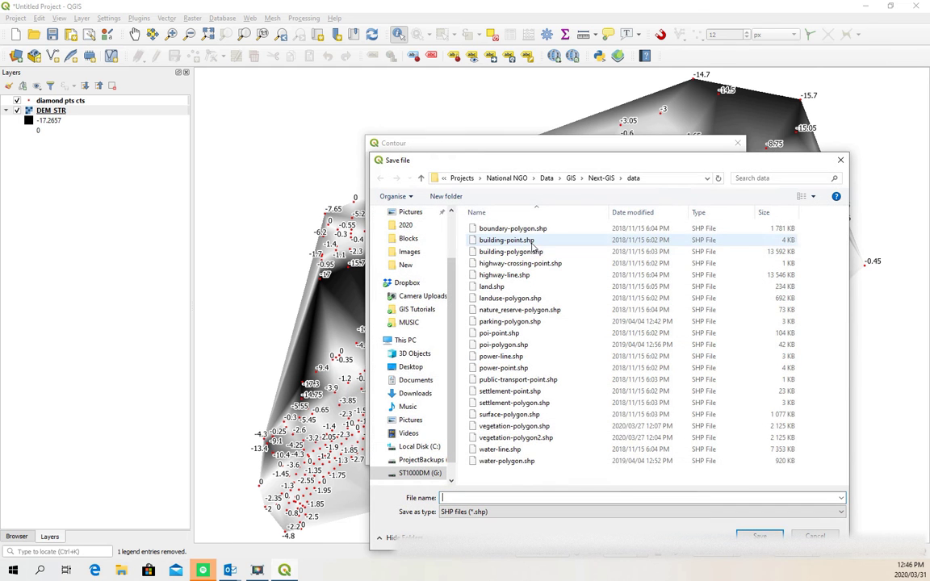
left_click(418, 473)
double_click(523, 241)
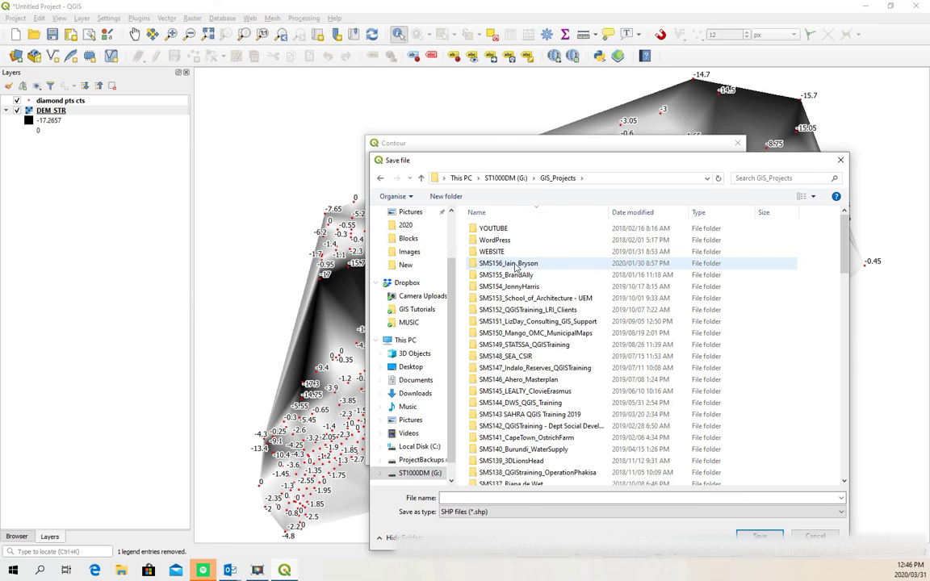
double_click(510, 264)
double_click(499, 240)
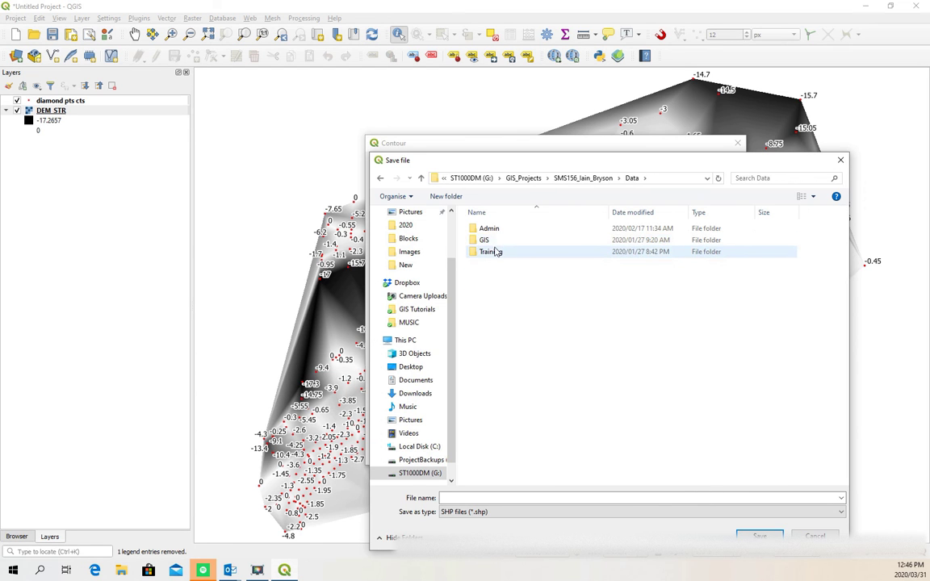
double_click(484, 240)
double_click(490, 251)
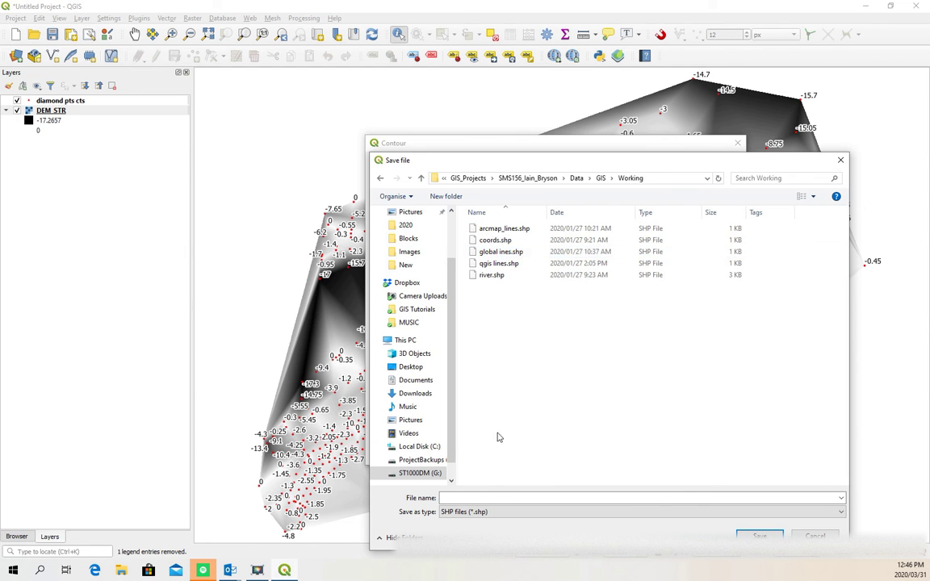
- Name the output Contours_Esterile.shp and run the contour generation
left_click(488, 498)
type("Contours_")
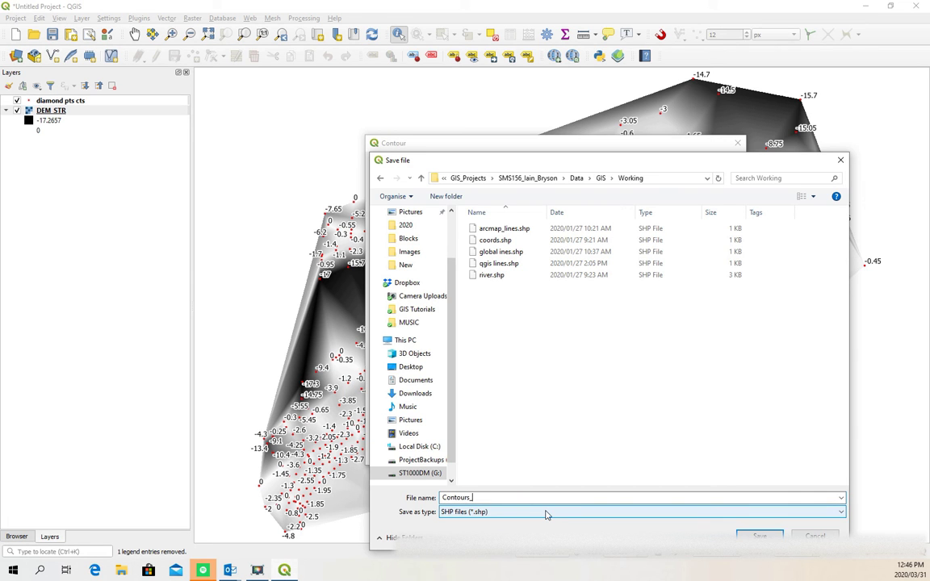
type("Esterile")
left_click(759, 536)
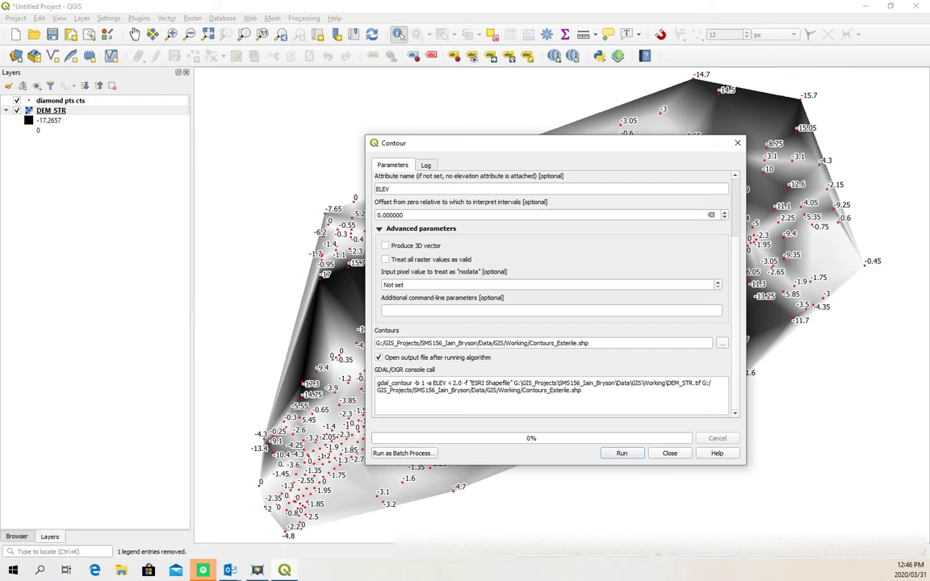
left_click(621, 453)
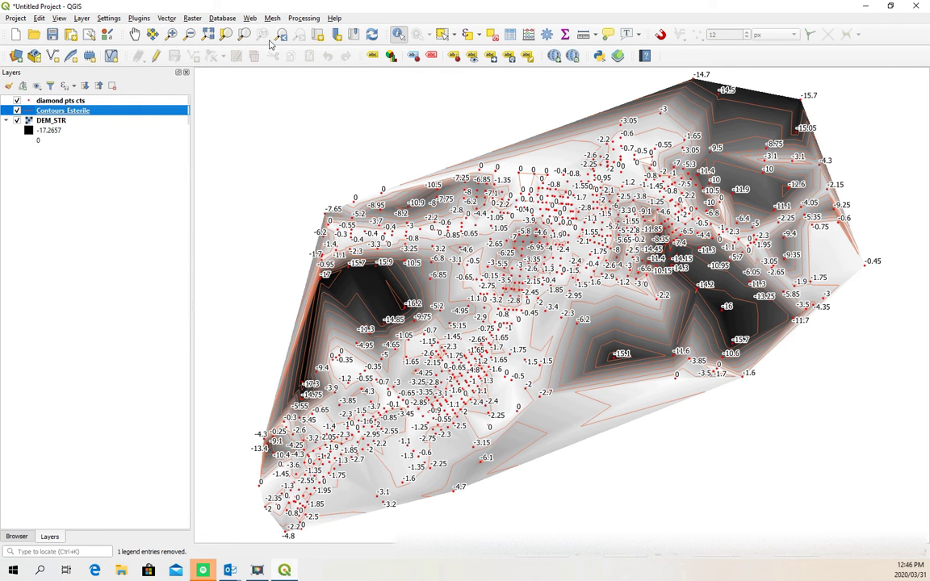
- Open the Contour tool with DEM_STR as the input raster
left_click(224, 18)
mouse_move(250, 19)
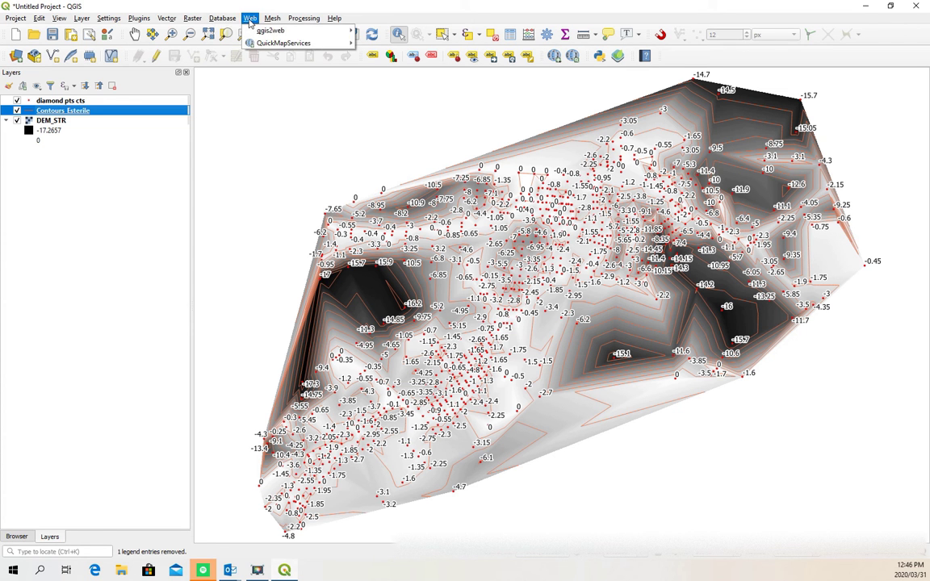
mouse_move(193, 18)
mouse_move(258, 95)
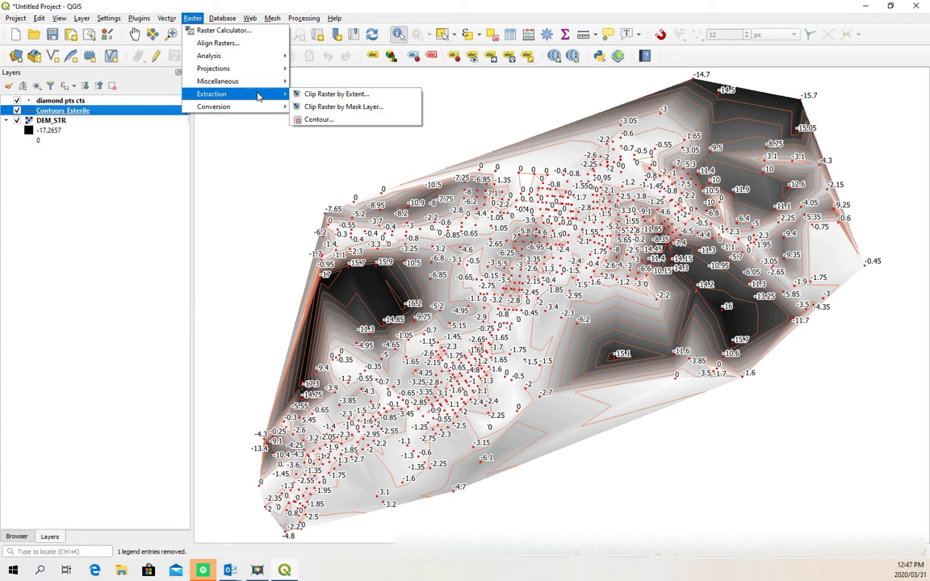
left_click(323, 120)
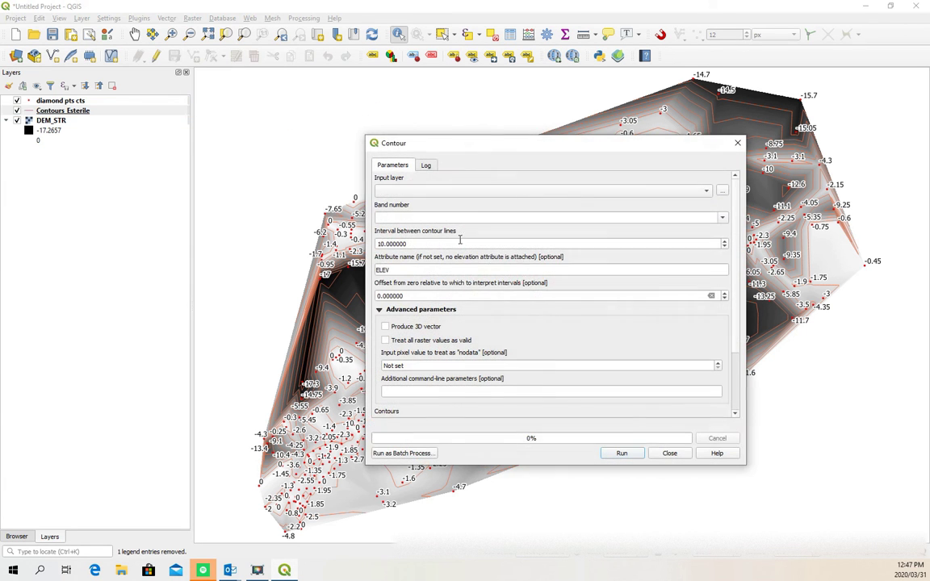
left_click(548, 191)
left_click(482, 194)
- Set the contour interval to 1, generate the contours, and close the tool
left_click(517, 244)
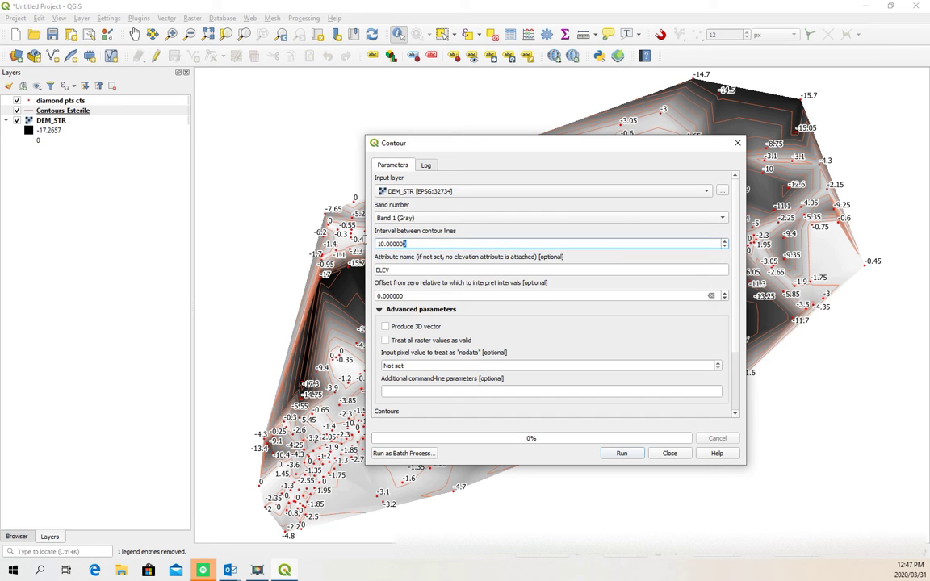
key("ctrl+a")
type("1")
scroll(725, 388, "down", 2)
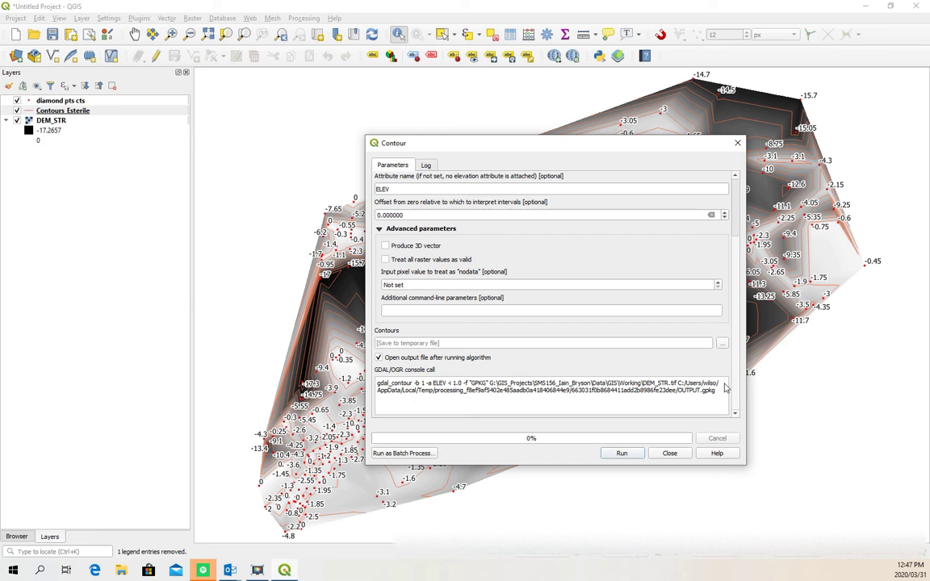
left_click(635, 456)
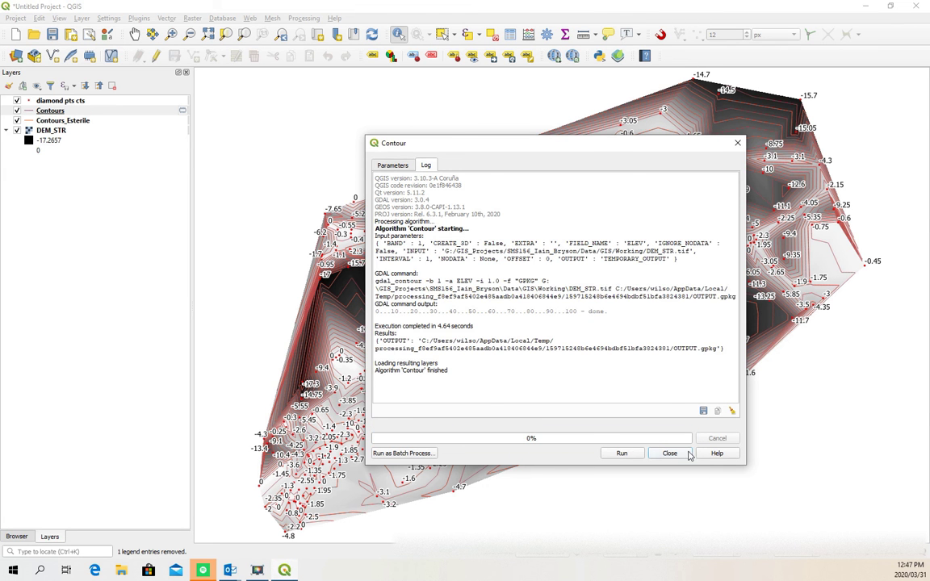
left_click(669, 453)
- Remove the old Contours_Esterile layer from the project
left_click(65, 120)
right_click(66, 121)
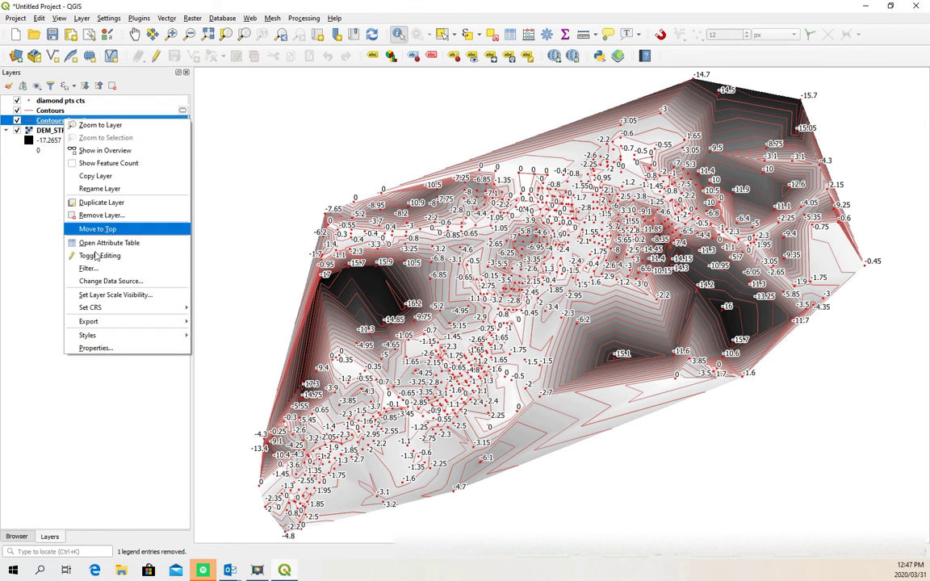
left_click(122, 215)
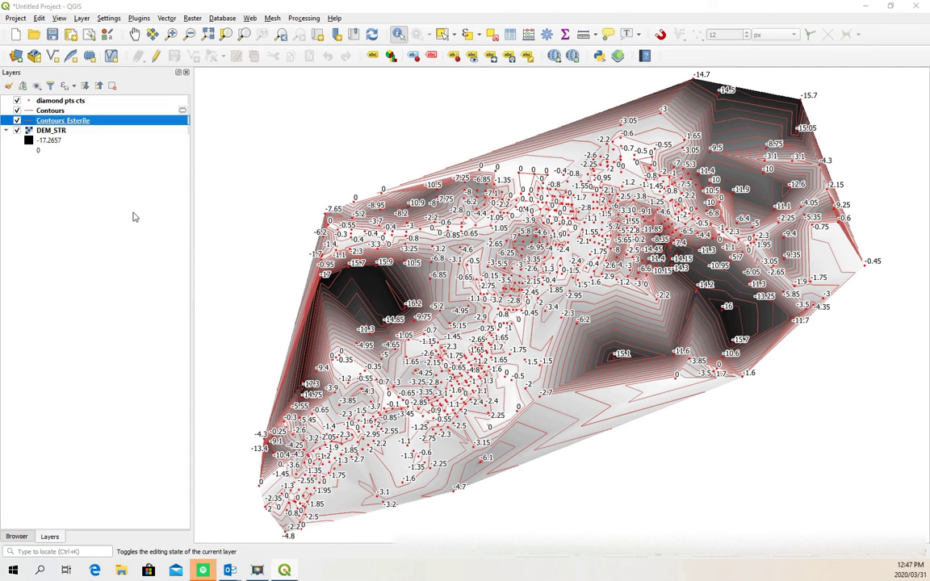
left_click(408, 271)
- Make the temporary Contours layer permanent as an ESRI Shapefile
left_click(112, 113)
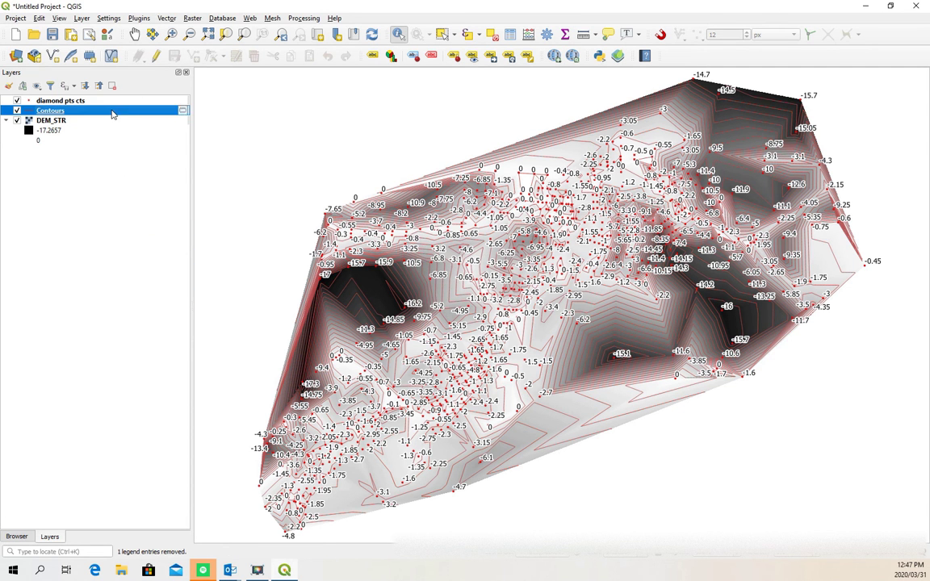
right_click(113, 111)
left_click(194, 313)
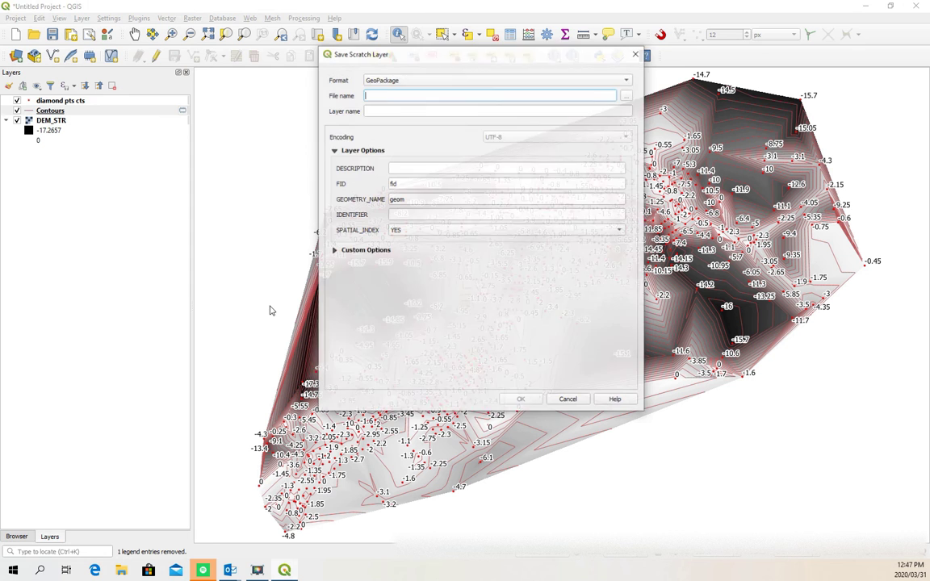
left_click(624, 83)
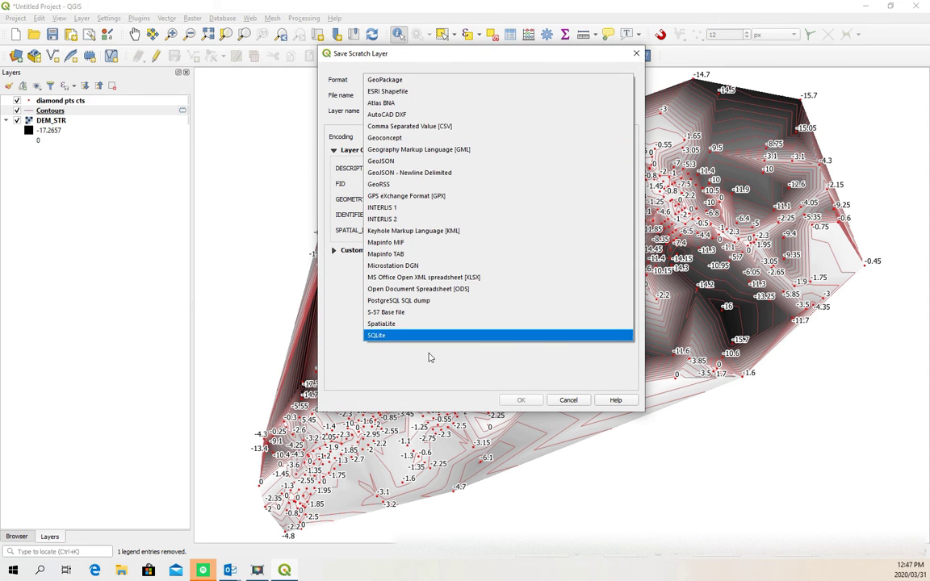
left_click(405, 92)
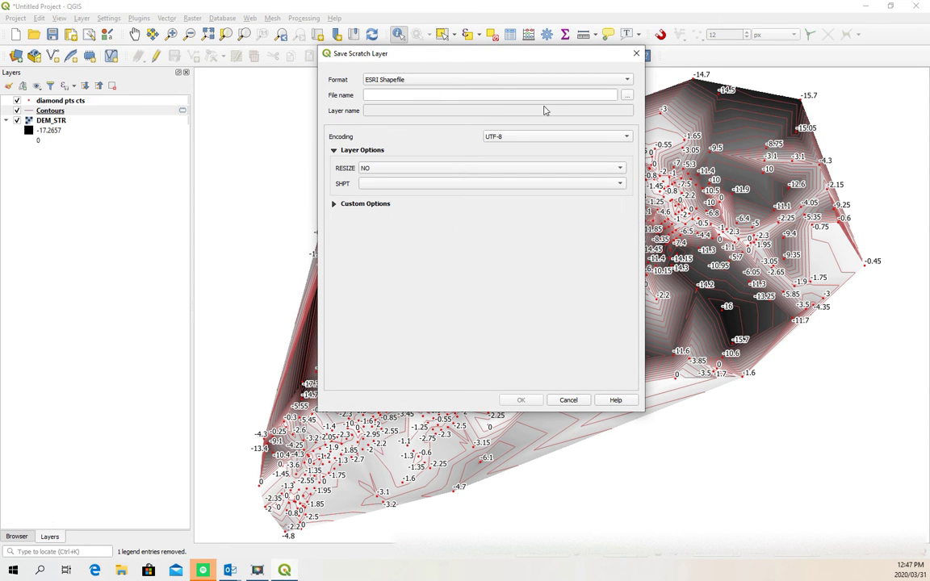
- Save it as 1mContours_Esterile.shp in the Working folder
left_click(629, 98)
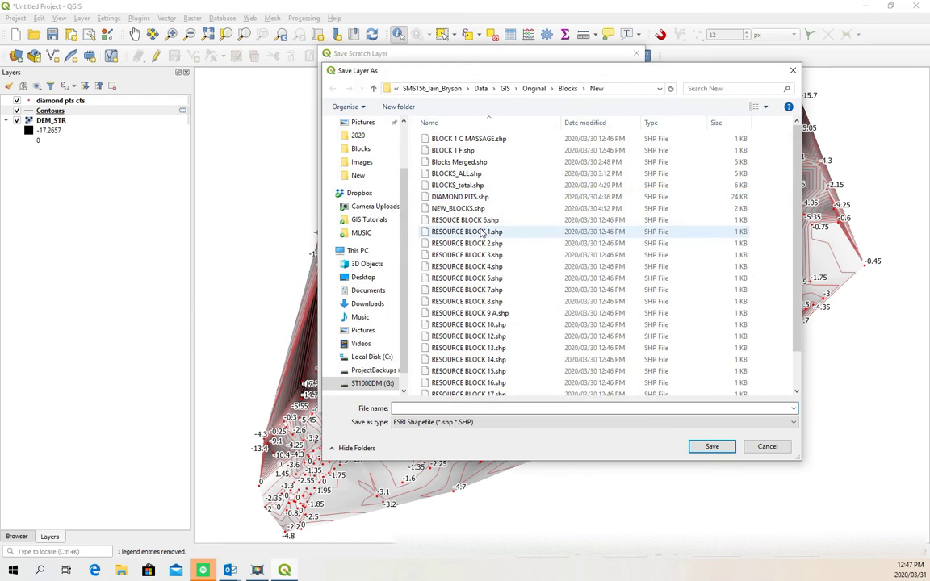
left_click(568, 91)
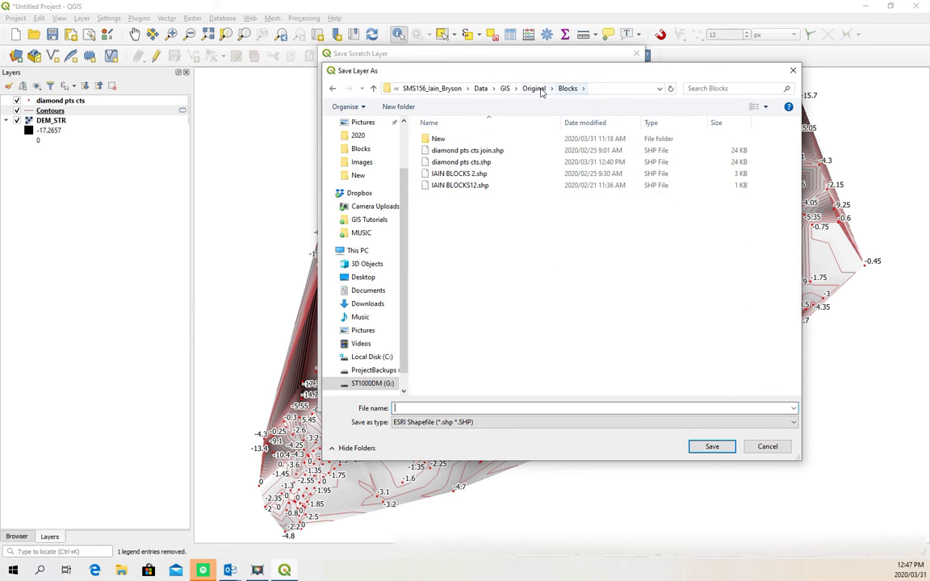
left_click(507, 88)
double_click(443, 163)
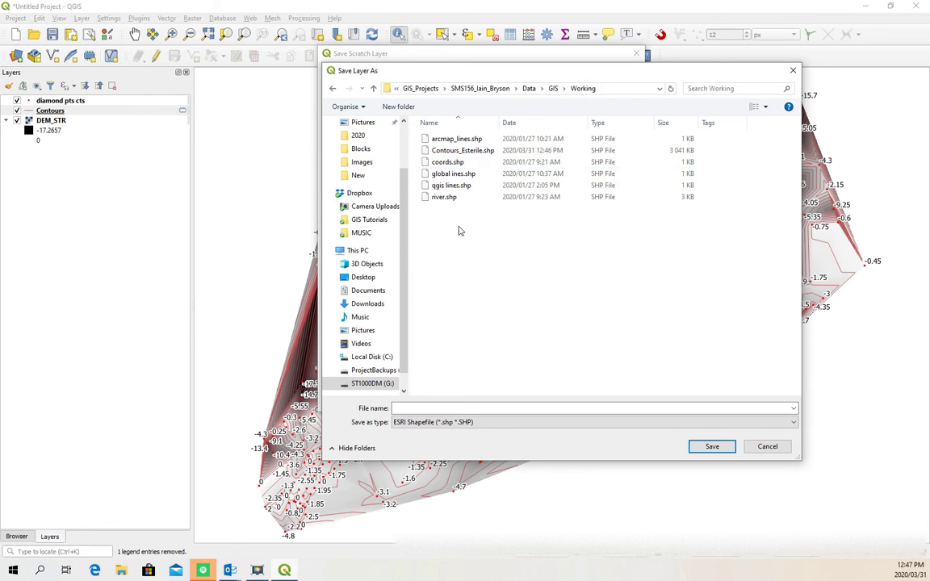
left_click(506, 151)
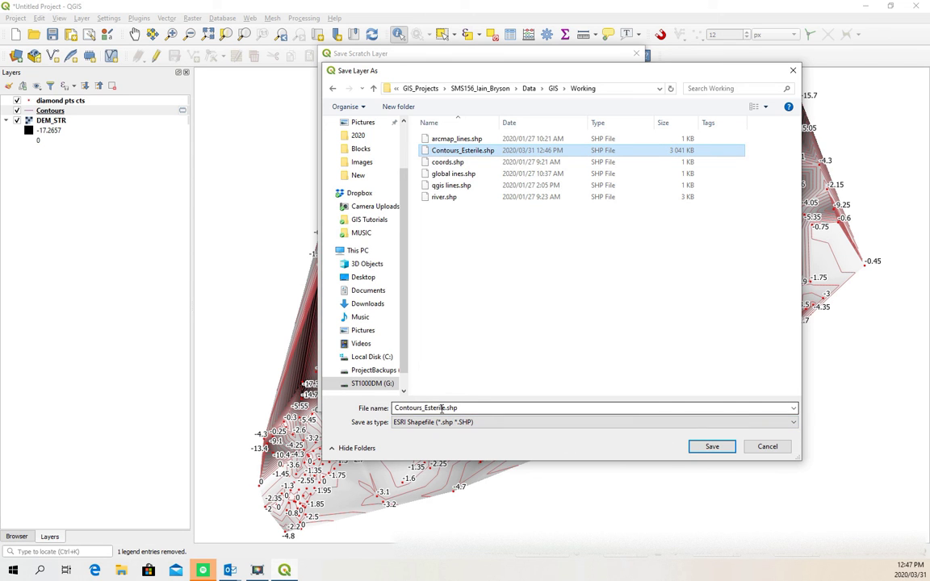
key("Tab")
key("Tab")
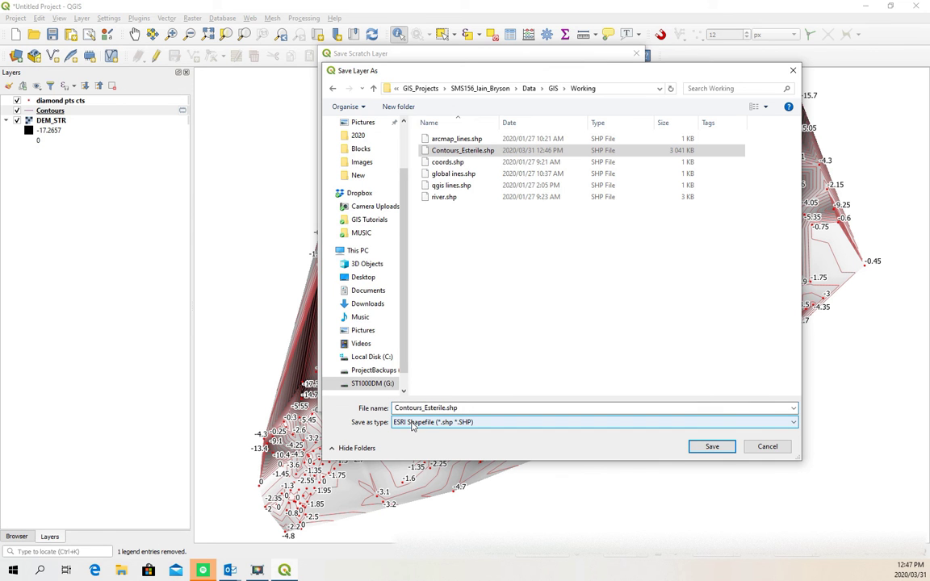
left_click(395, 408)
type("1m")
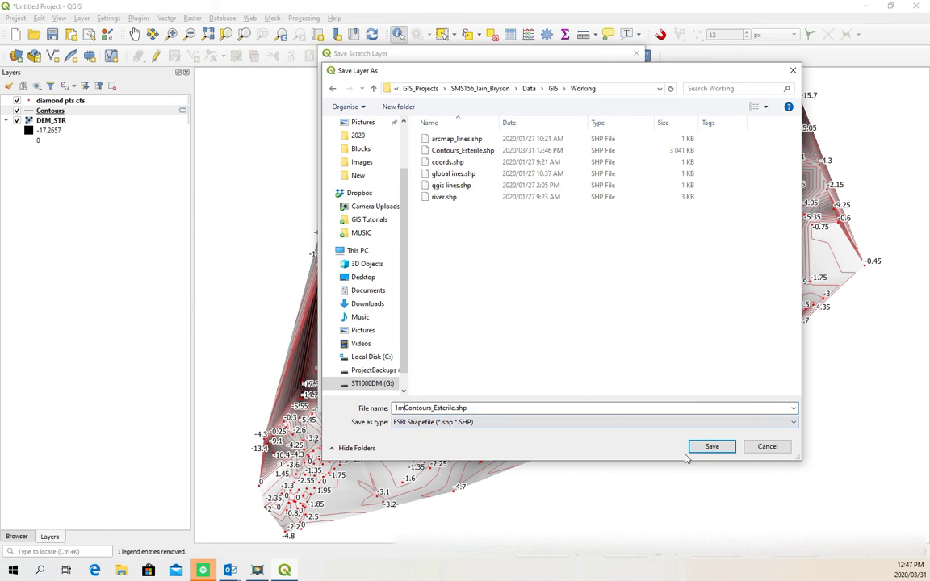
left_click(712, 446)
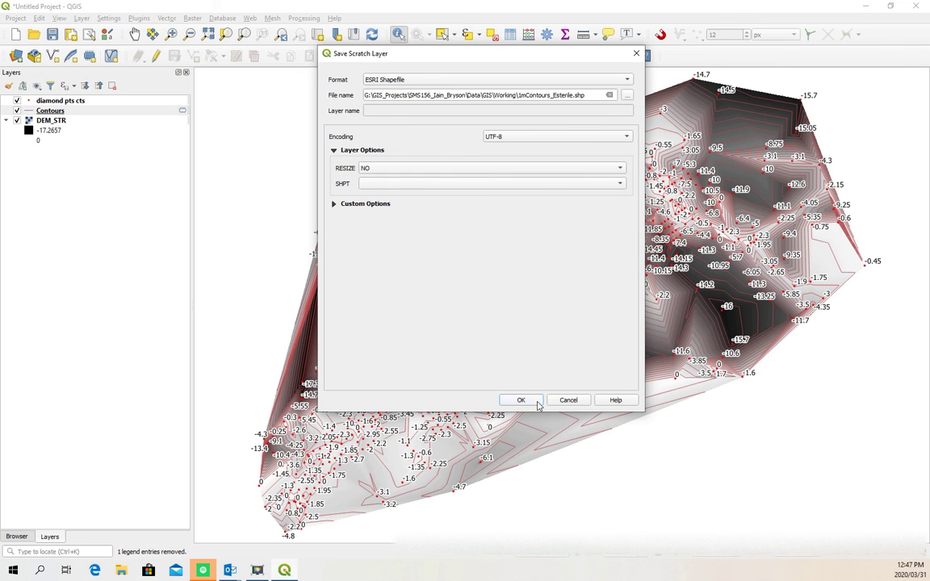
left_click(522, 400)
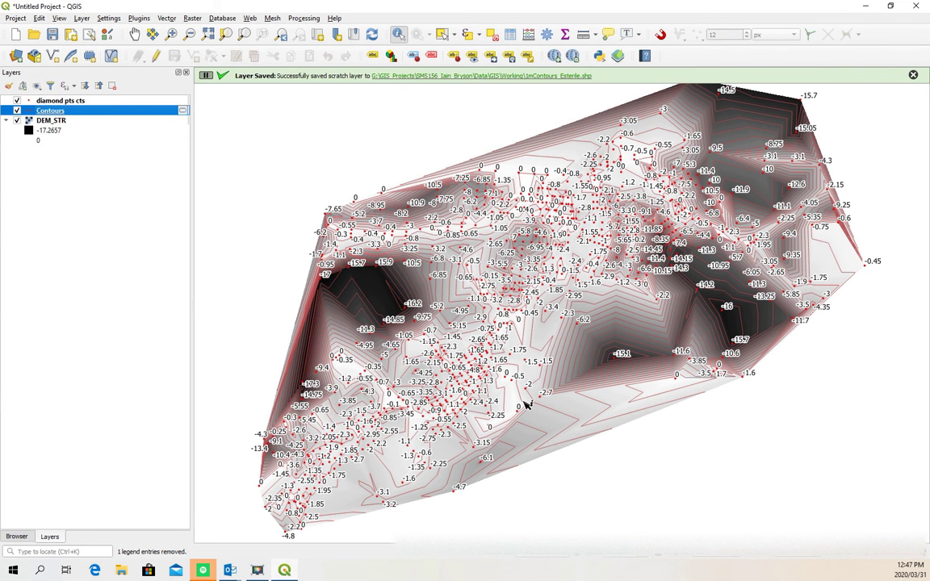
- Set the diamond pts cts layer to No labels
left_click(42, 100)
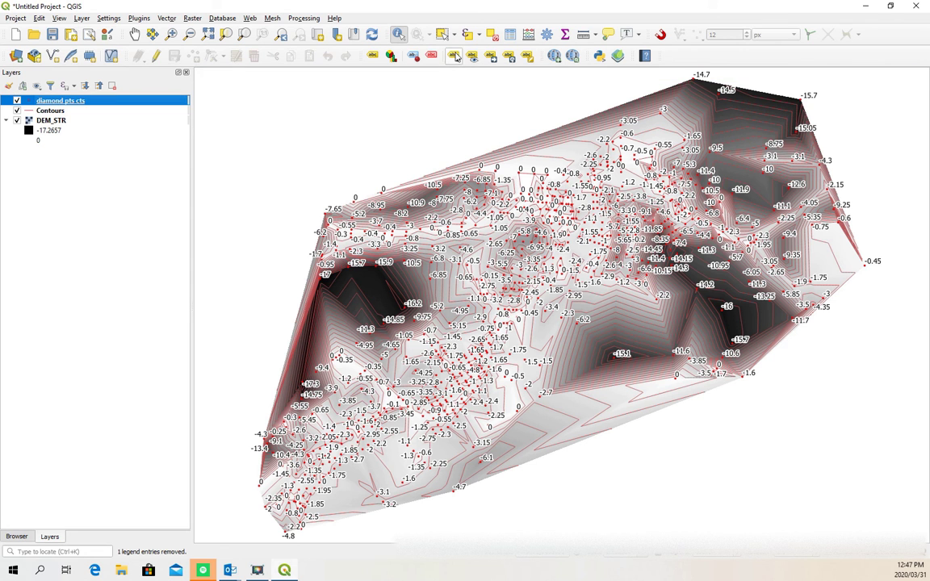
left_click(372, 55)
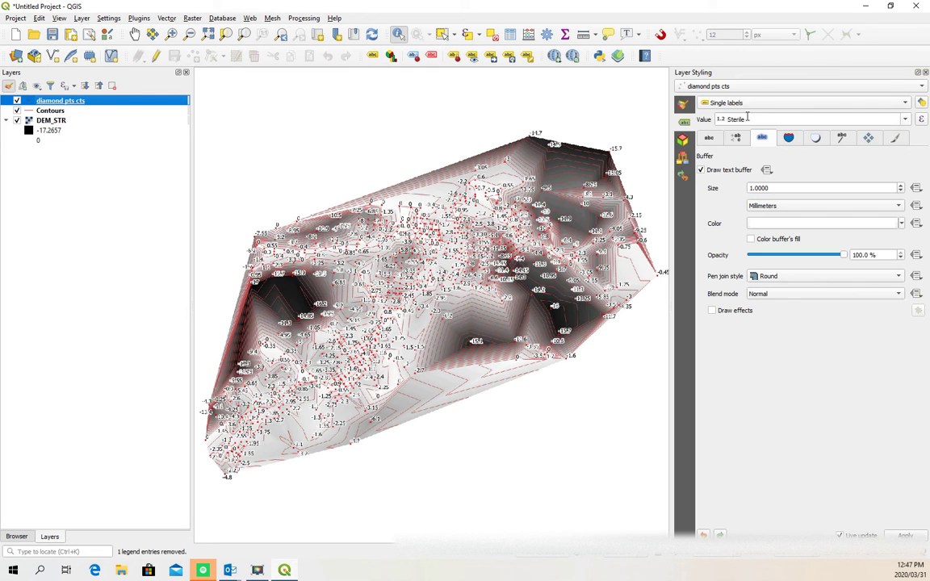
left_click(822, 104)
left_click(785, 91)
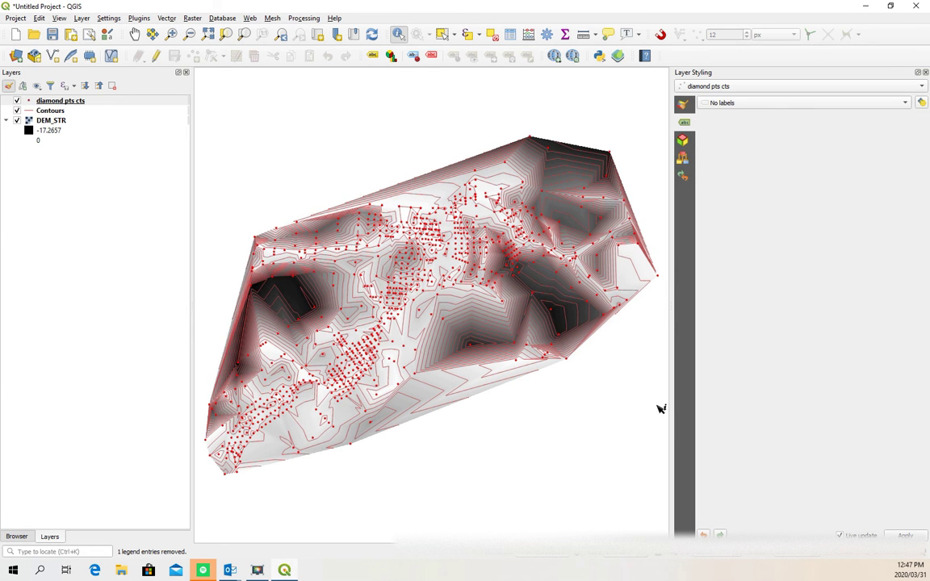
- Recolour the Contours lines bright cyan (#2ef3fd) in the layer Symbology
right_click(57, 113)
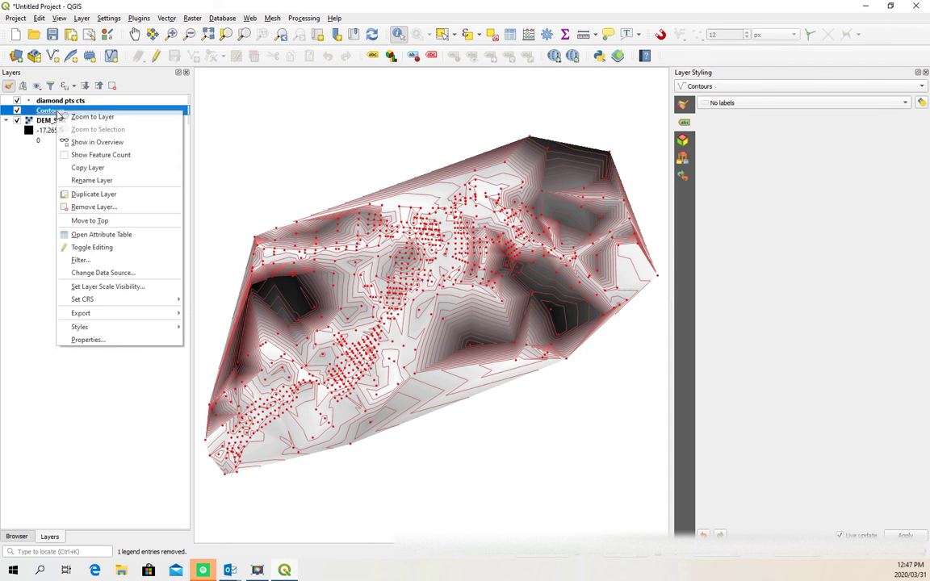
left_click(155, 345)
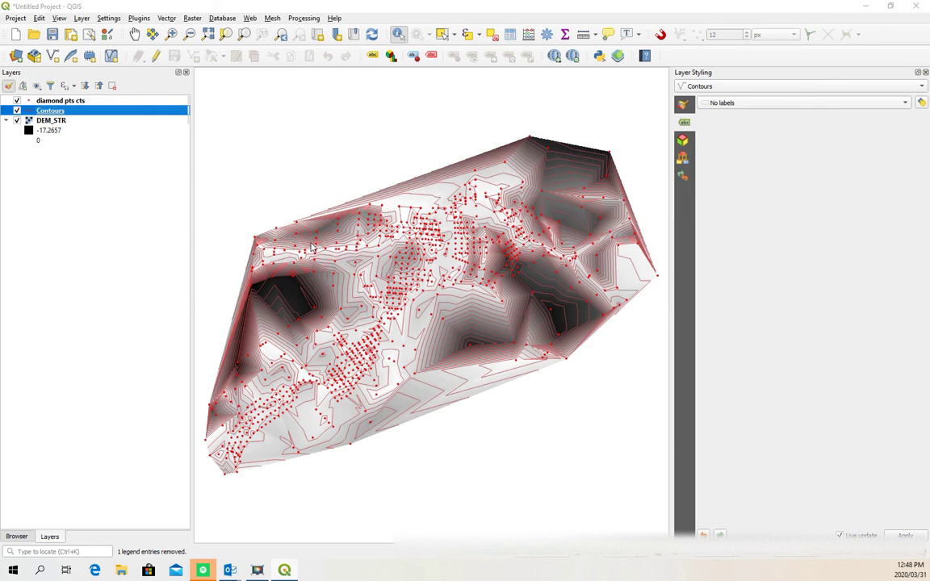
left_click(343, 236)
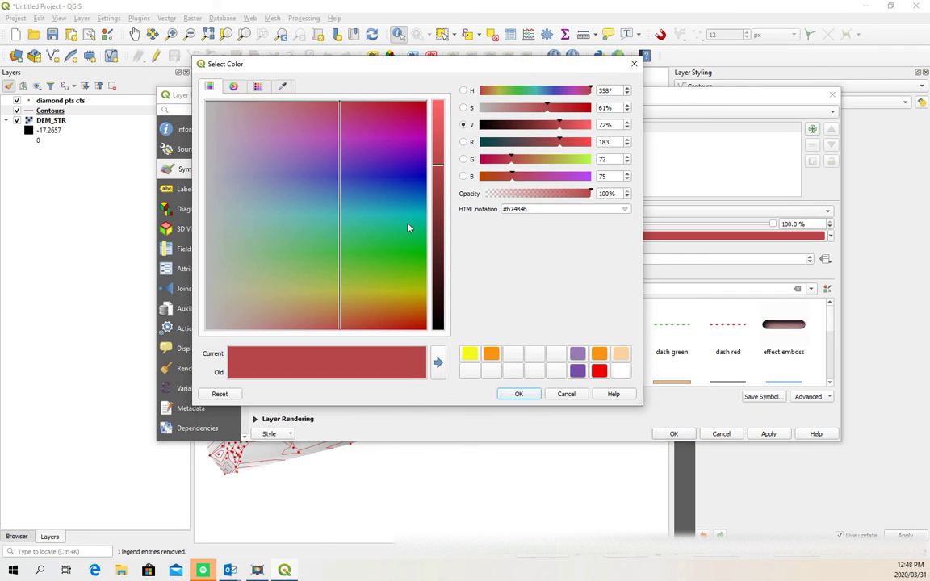
left_click(386, 214)
left_click(440, 106)
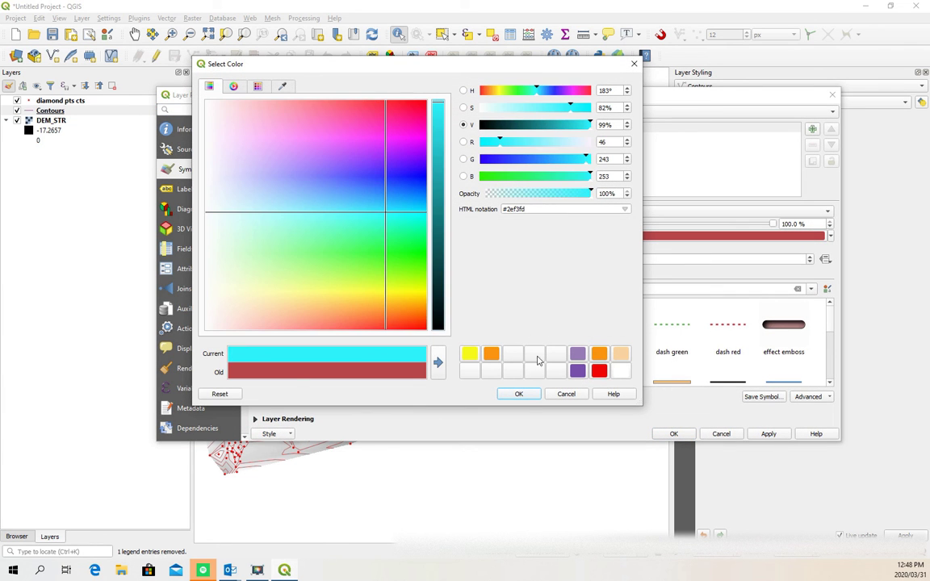
left_click(519, 394)
left_click(672, 434)
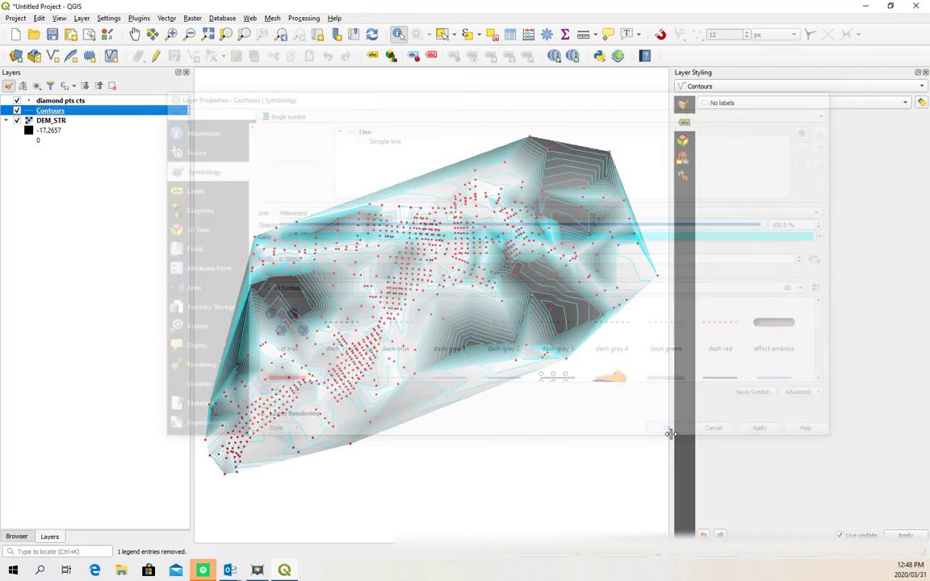
left_click(249, 18)
- Add the Google Satellite basemap and hide the DEM_STR raster
mouse_move(283, 43)
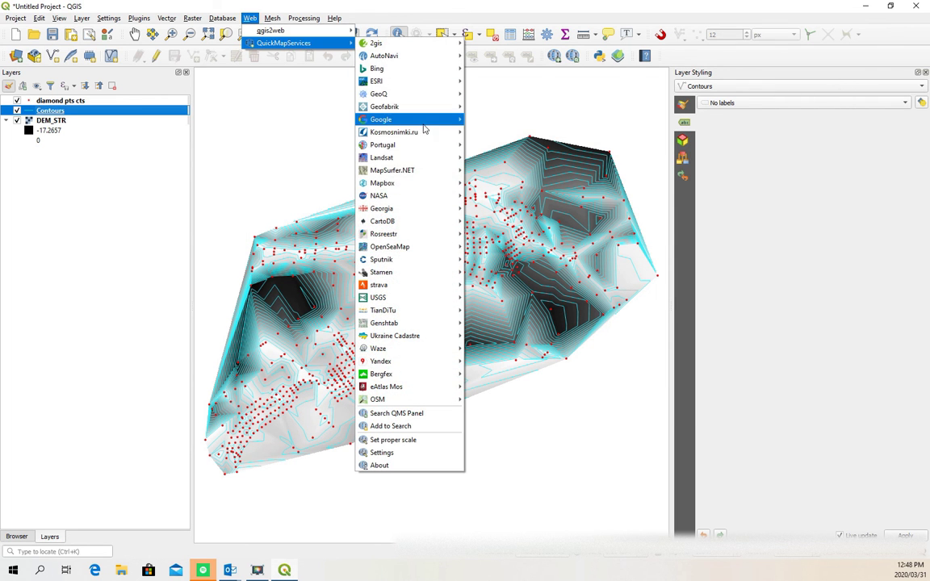
mouse_move(424, 129)
left_click(491, 155)
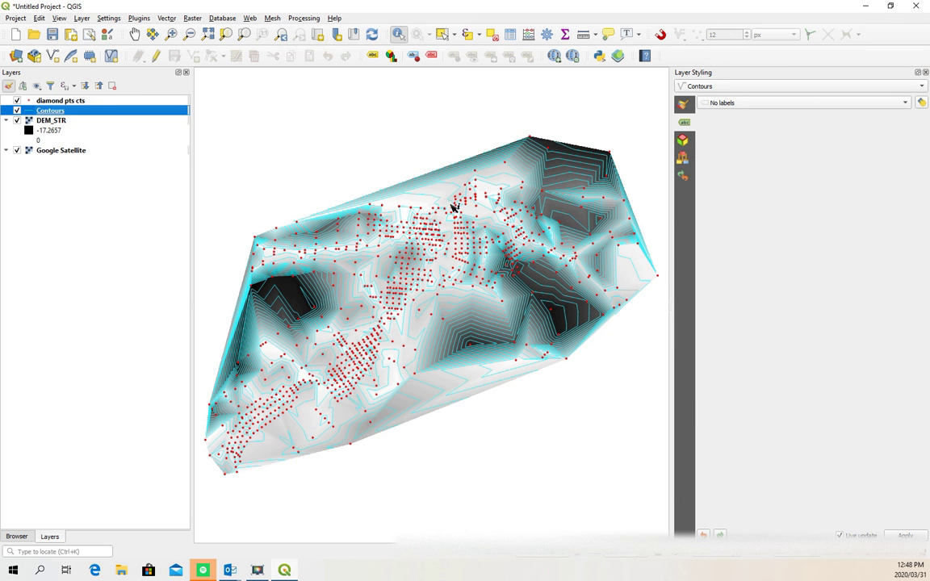
left_click(17, 120)
- Make the Contours simple line colour orange in Symbology
scroll(368, 293, "up", 5)
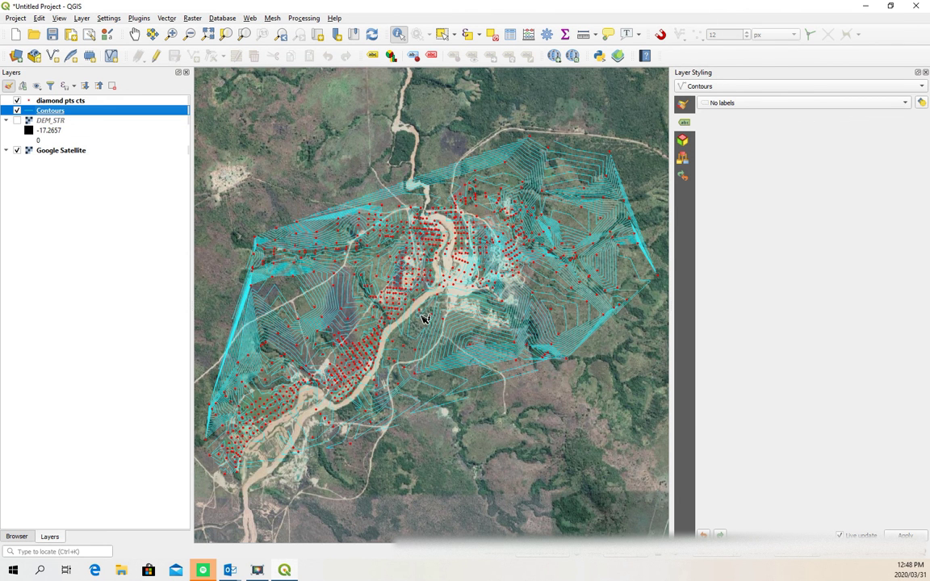
right_click(64, 111)
left_click(121, 310)
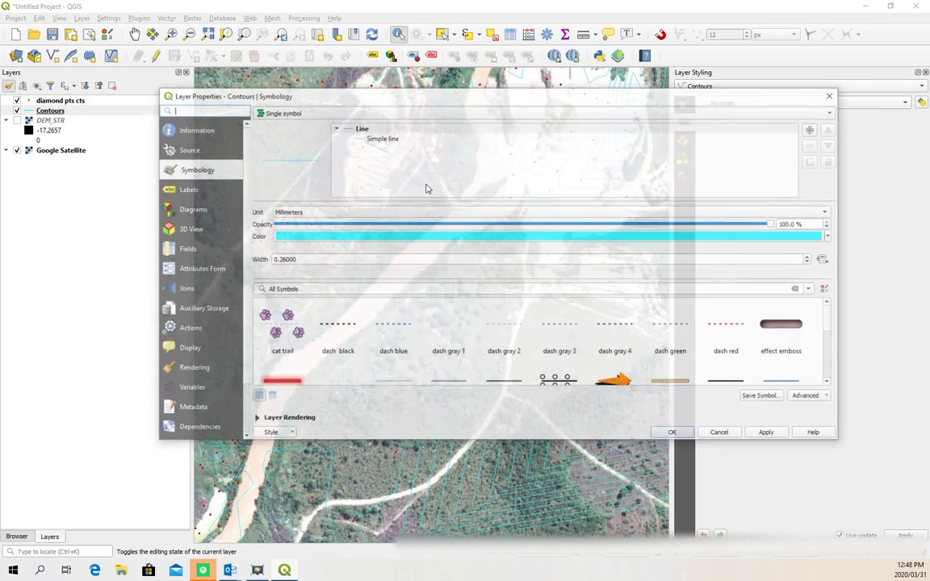
left_click(381, 139)
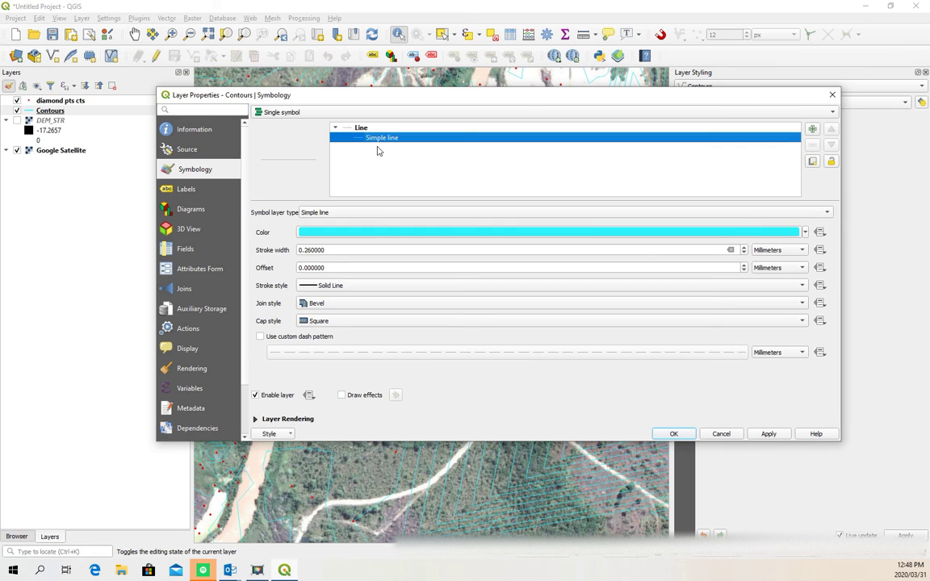
left_click(373, 234)
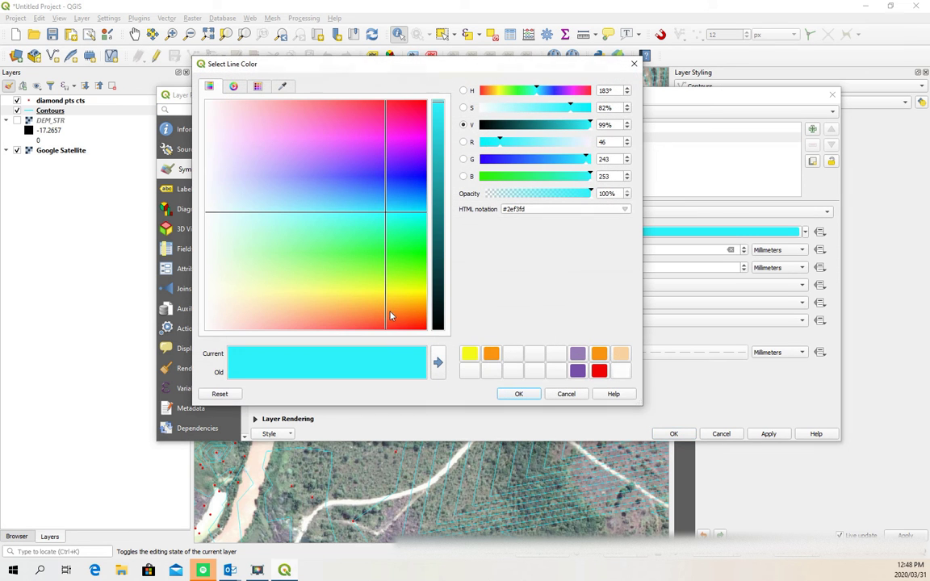
left_click(491, 355)
left_click(520, 394)
left_click(753, 436)
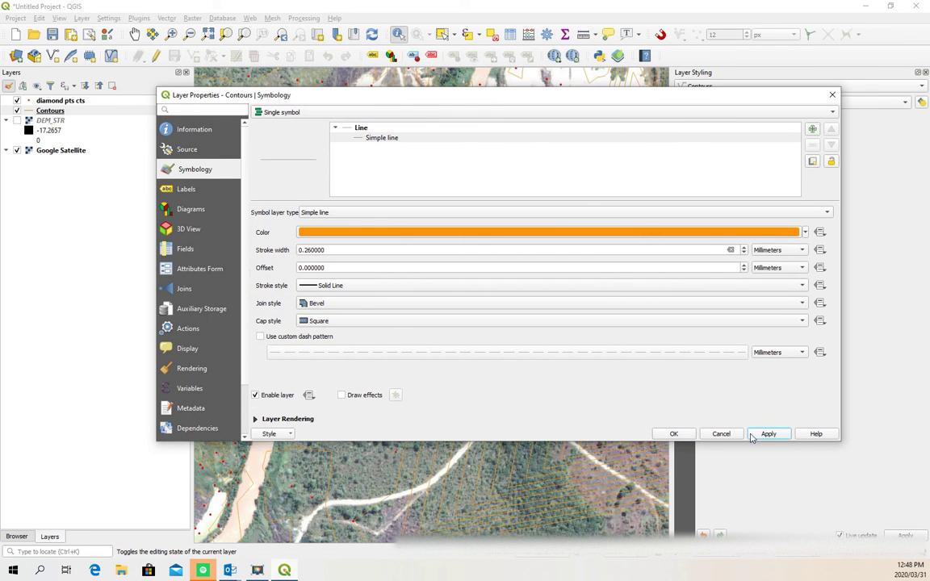
- Set the contour stroke width to 0.4 mm and close the properties
left_click_drag(330, 250, 280, 253)
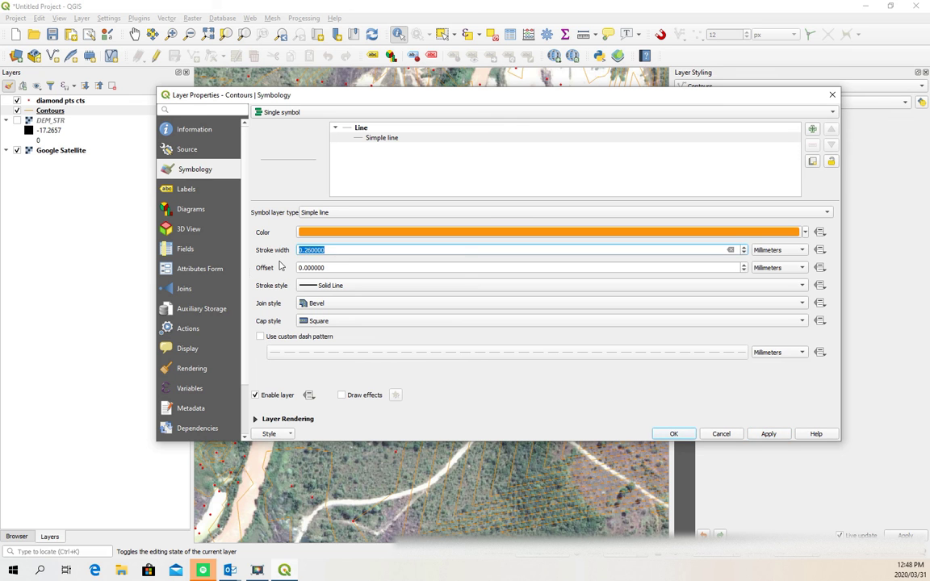
type("0.4")
left_click(769, 434)
left_click(673, 434)
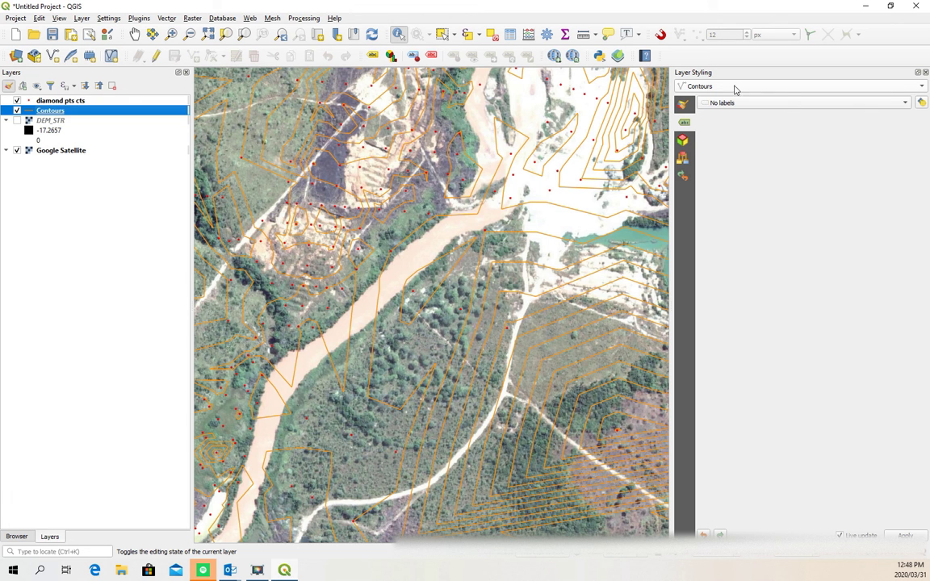
- Turn on Single labels using the ELEV field with a text buffer
left_click(792, 103)
left_click(775, 113)
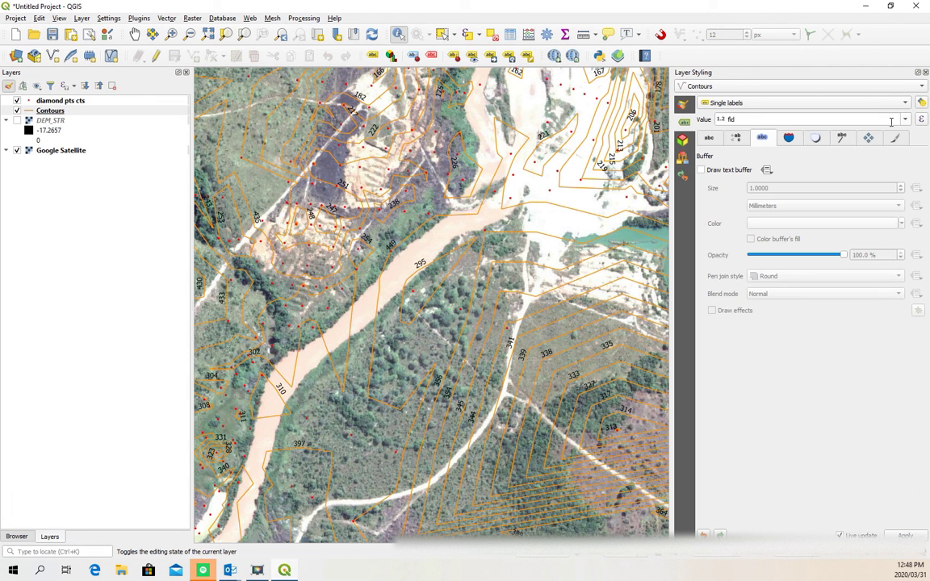
left_click(904, 120)
left_click(730, 156)
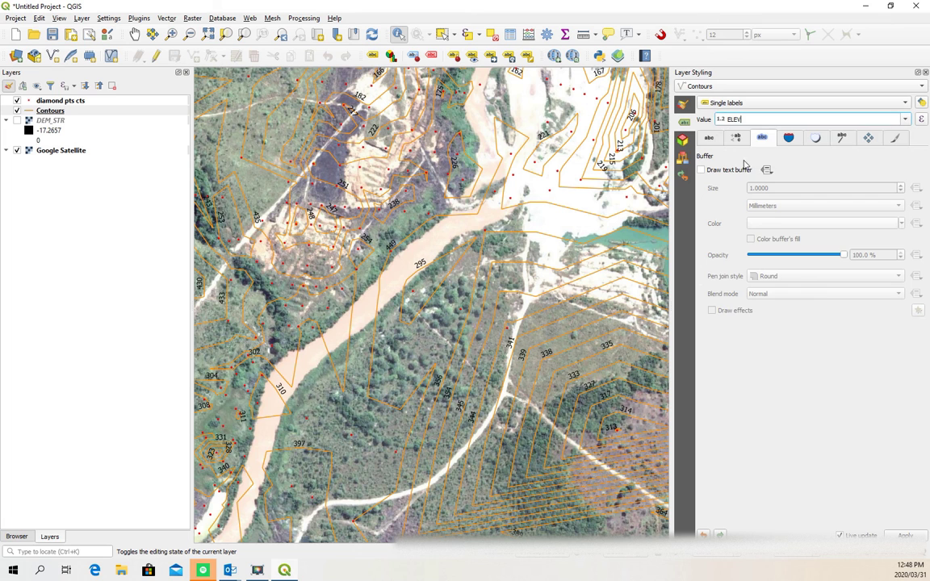
left_click(703, 171)
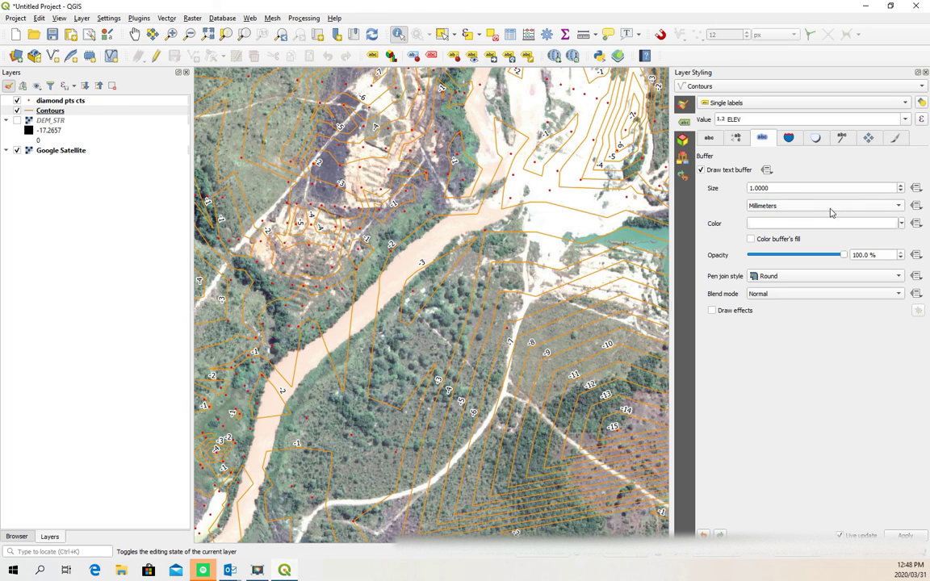
- Curve the labels along the contour lines and pan to the burned area and river
left_click(868, 138)
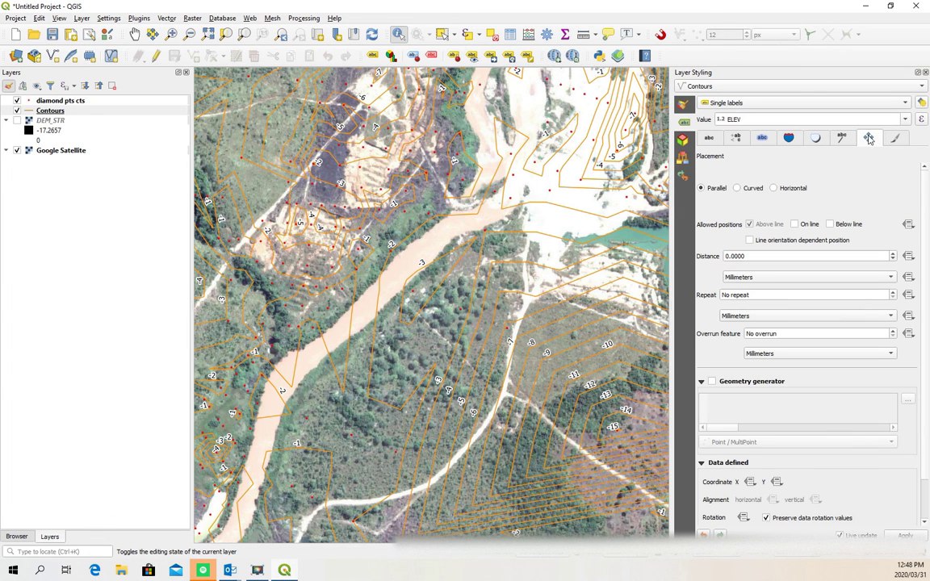
left_click(742, 189)
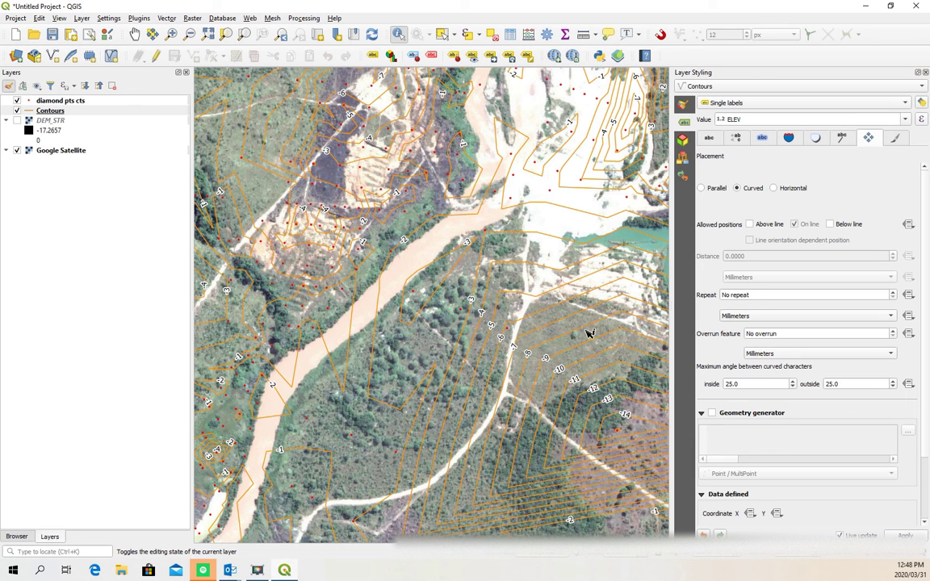
left_click(134, 34)
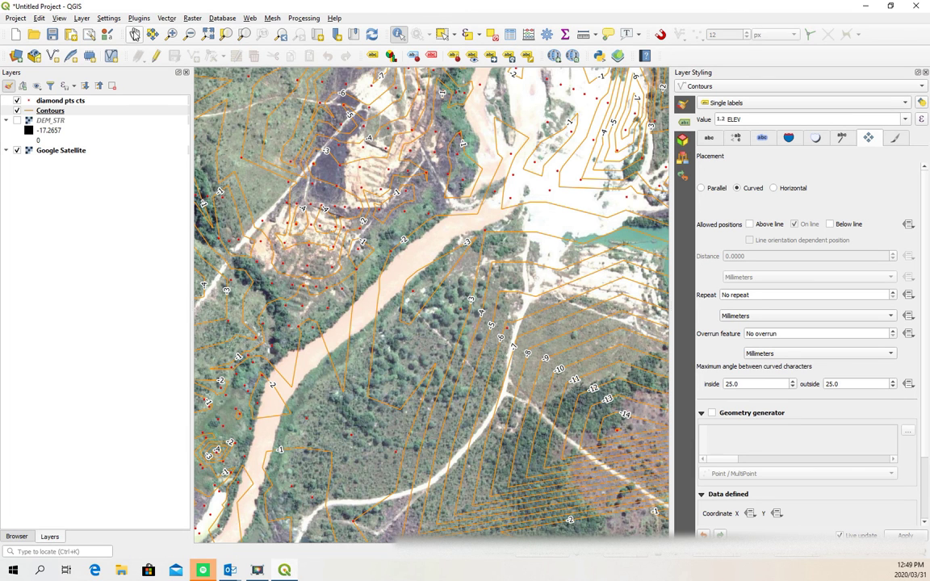
left_click_drag(289, 176, 494, 301)
left_click_drag(412, 388, 402, 257)
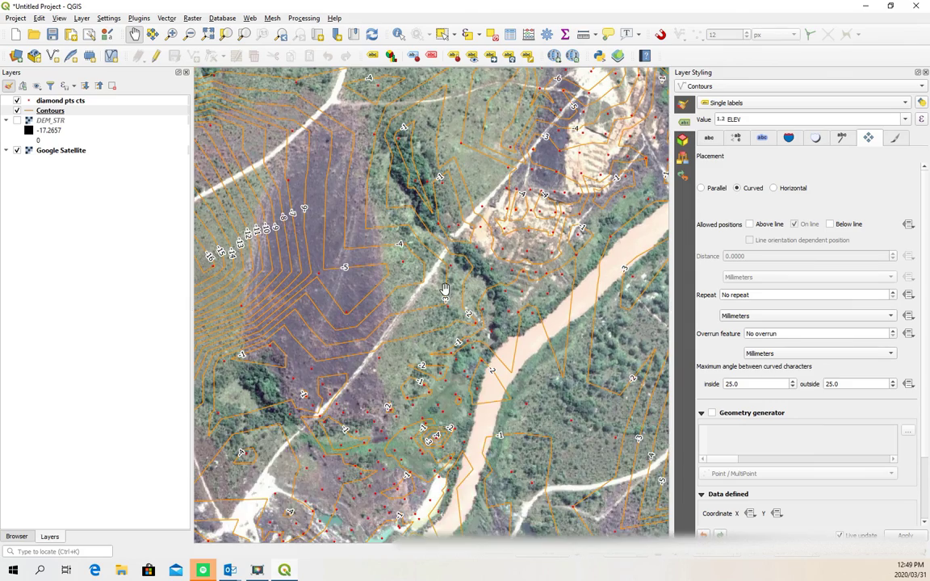
left_click_drag(355, 219, 556, 337)
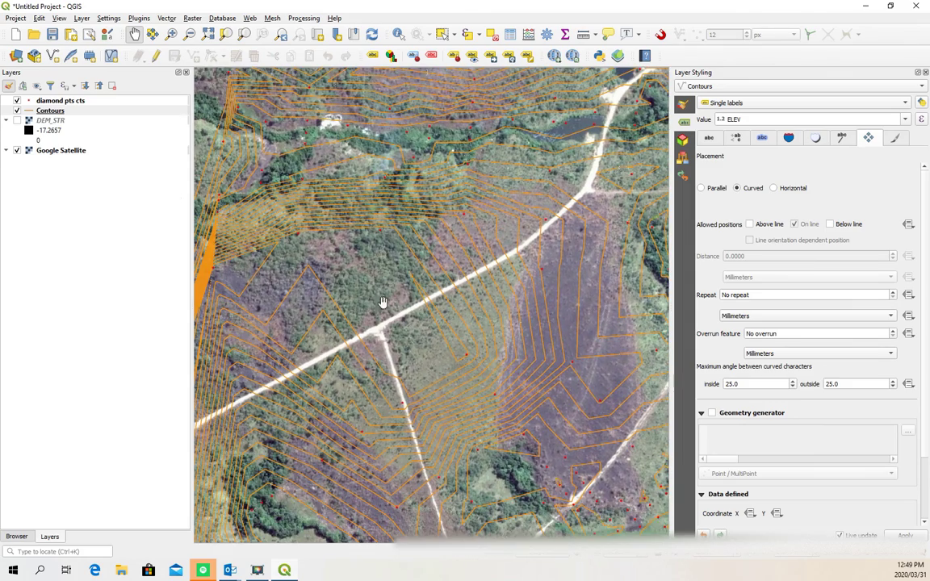
left_click(42, 102)
right_click(43, 101)
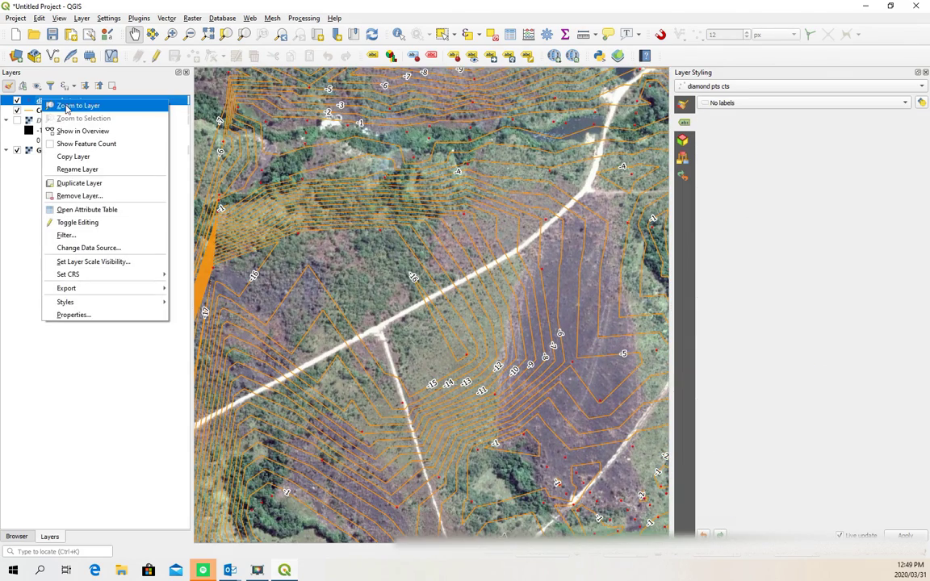
- Zoom to the diamond pts cts extent, then pan to the curved ELEV contour labels along the river
left_click(70, 106)
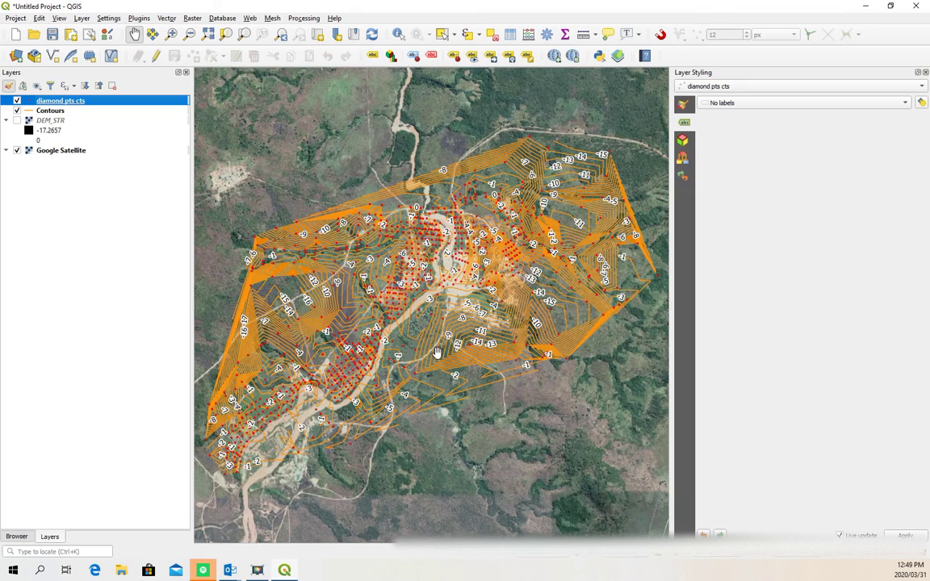
scroll(440, 349, "up", 5)
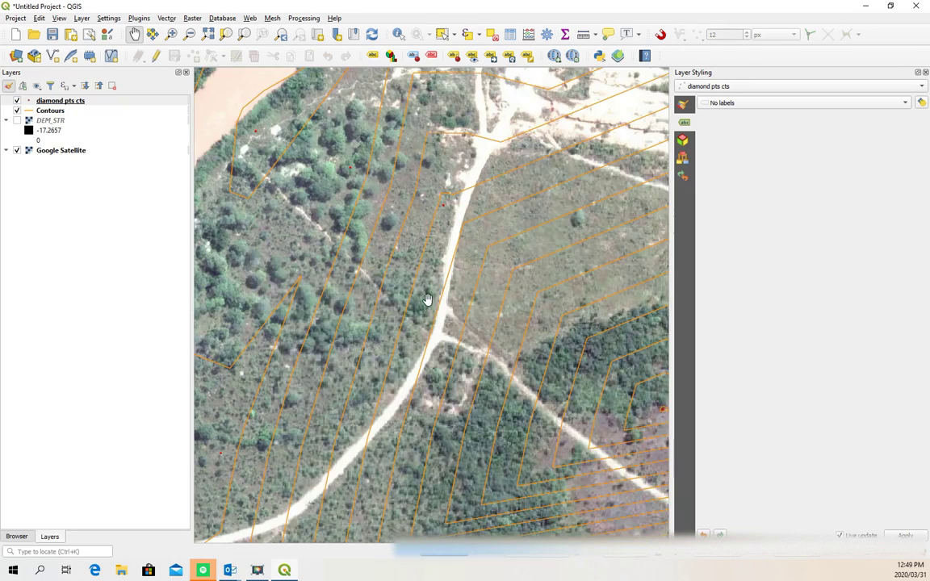
scroll(373, 267, "down", 3)
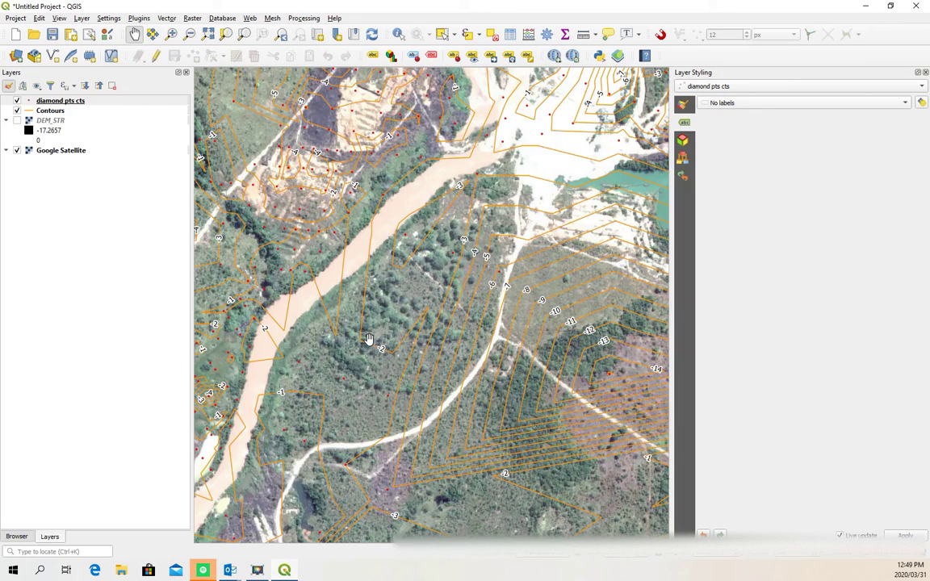
left_click_drag(256, 208, 447, 324)
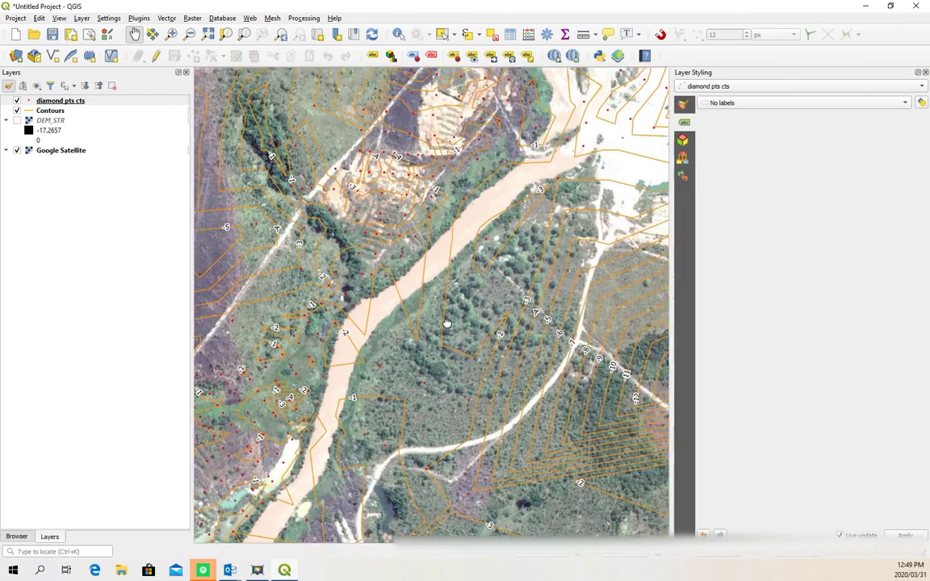
- Turn on the DEM_STR grayscale raster and bring the orange Contours layer back above it
left_click(46, 121)
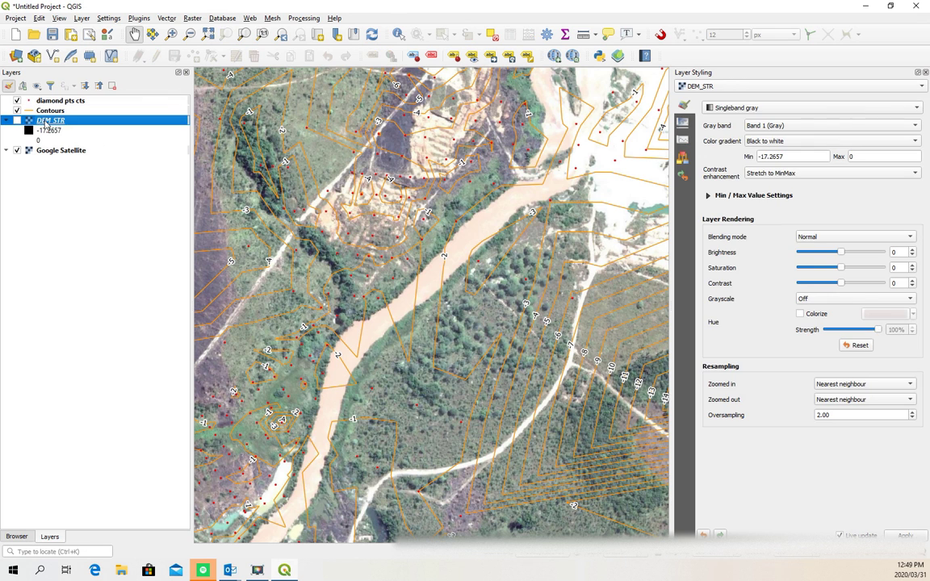
left_click(18, 120)
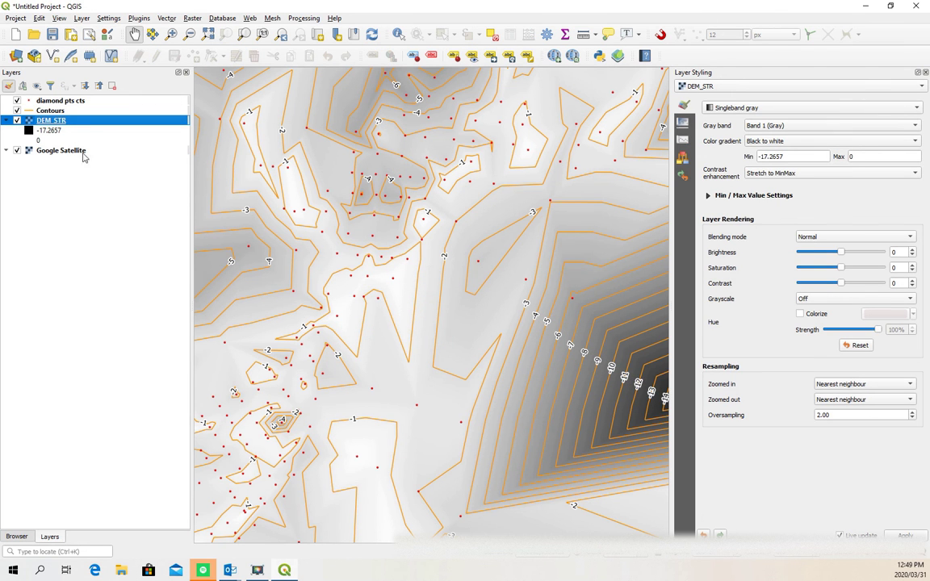
left_click(17, 109)
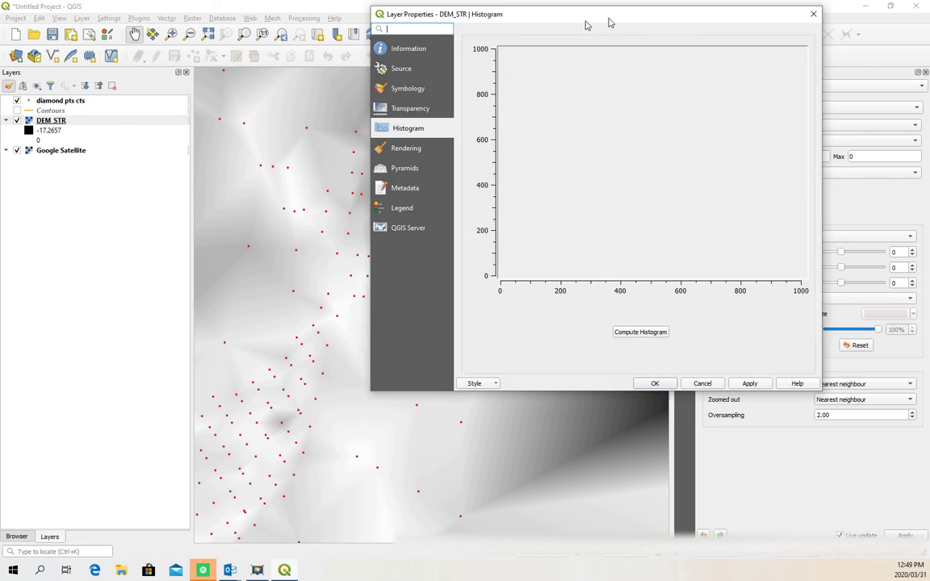
left_click(637, 36)
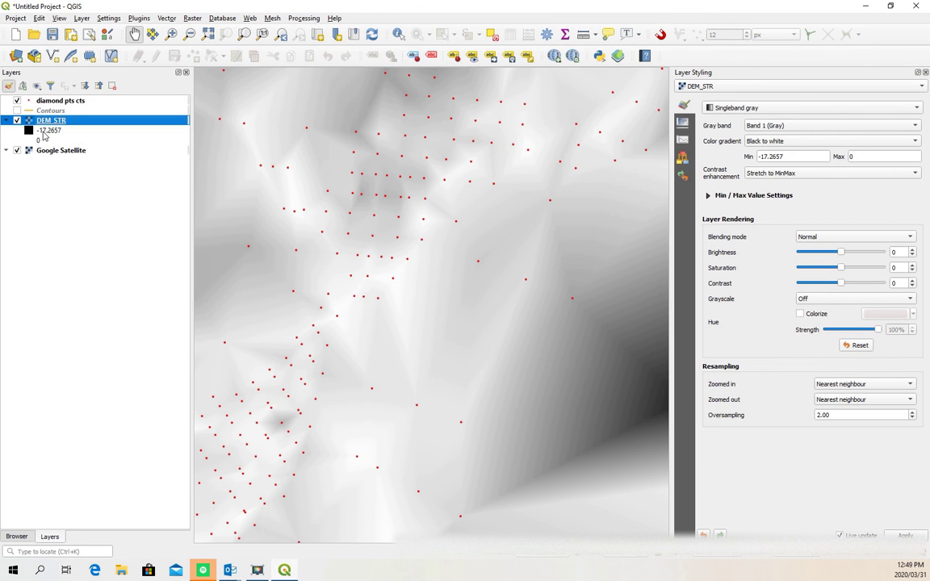
left_click(17, 110)
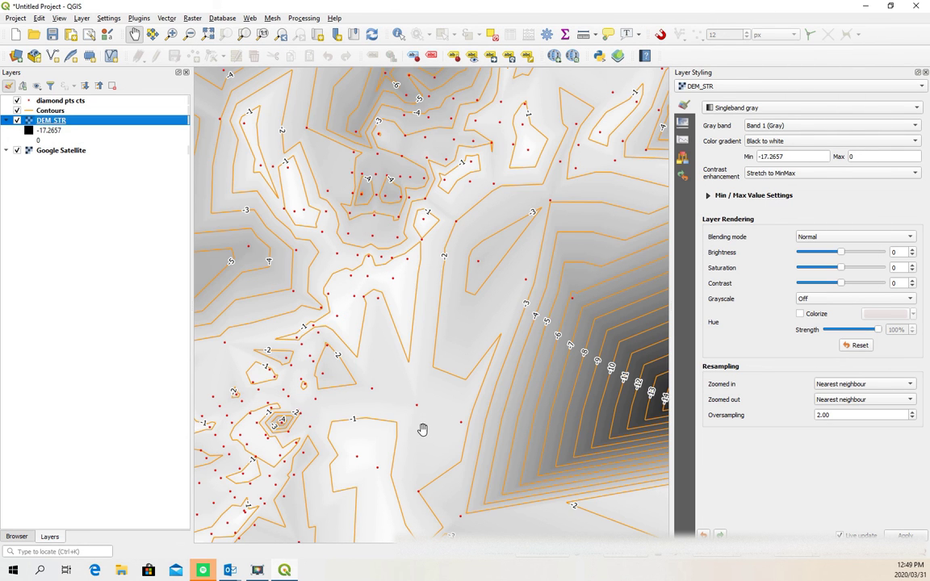